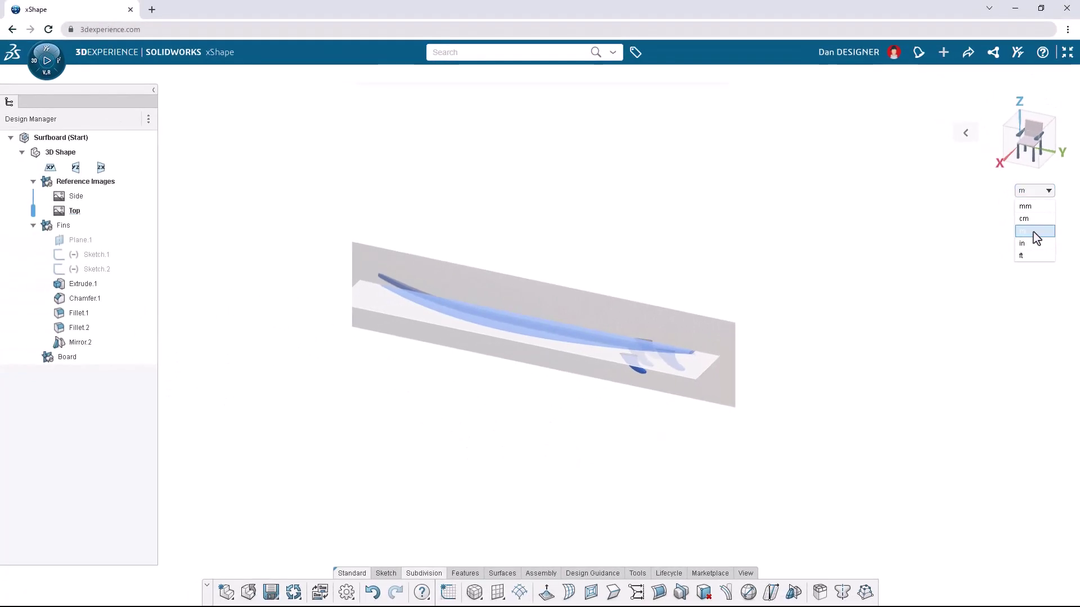
# Step: Keep model units in metres and inspect the reference images and fins group
pyautogui.click(1035, 232)
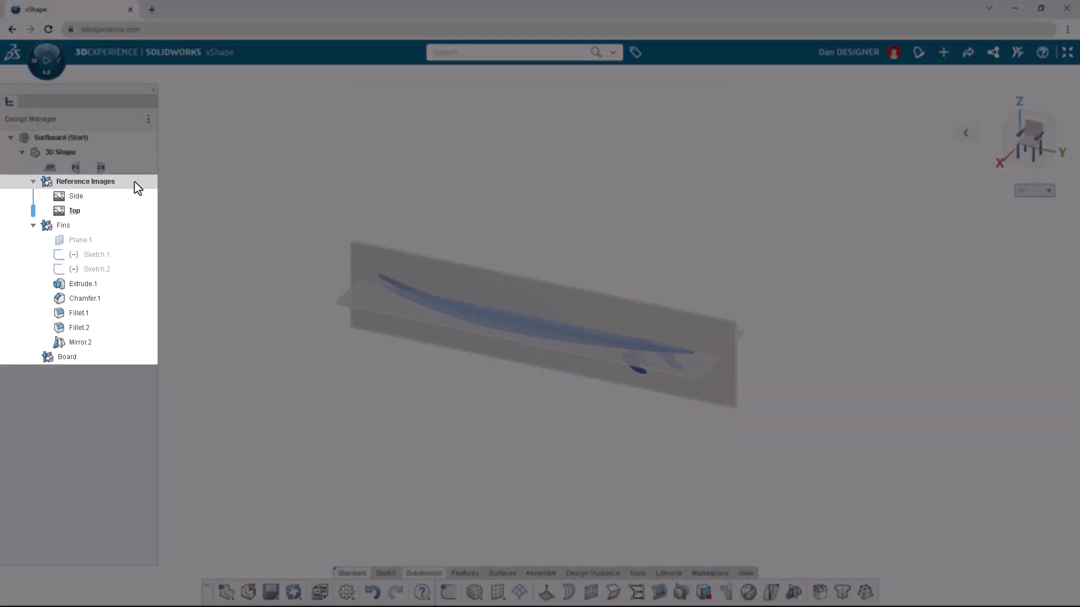
pyautogui.click(135, 182)
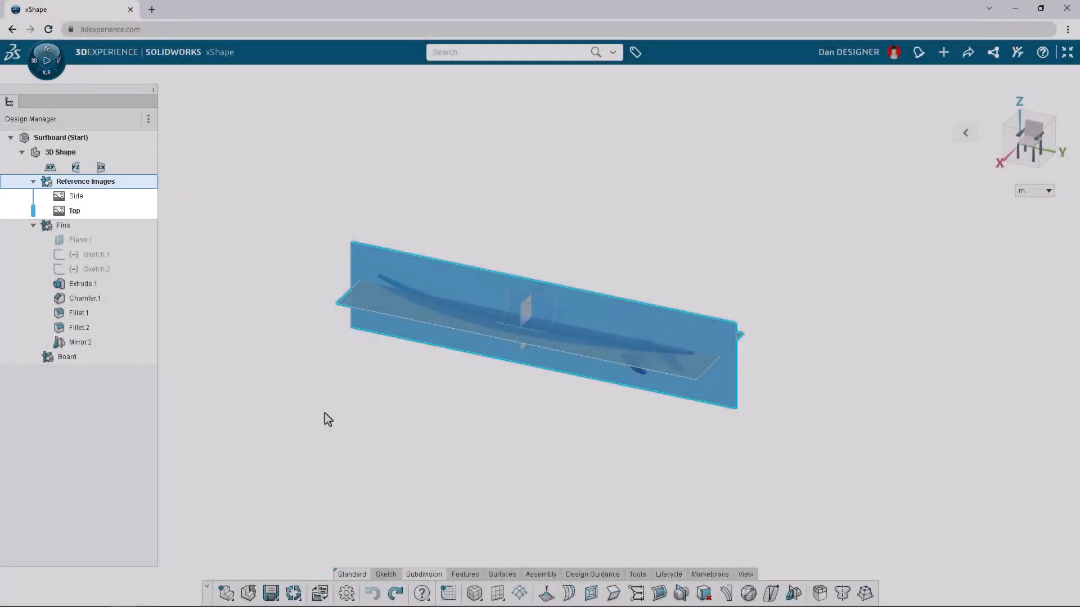
pyautogui.moveTo(325, 418); pyautogui.dragTo(400, 405, button='middle')
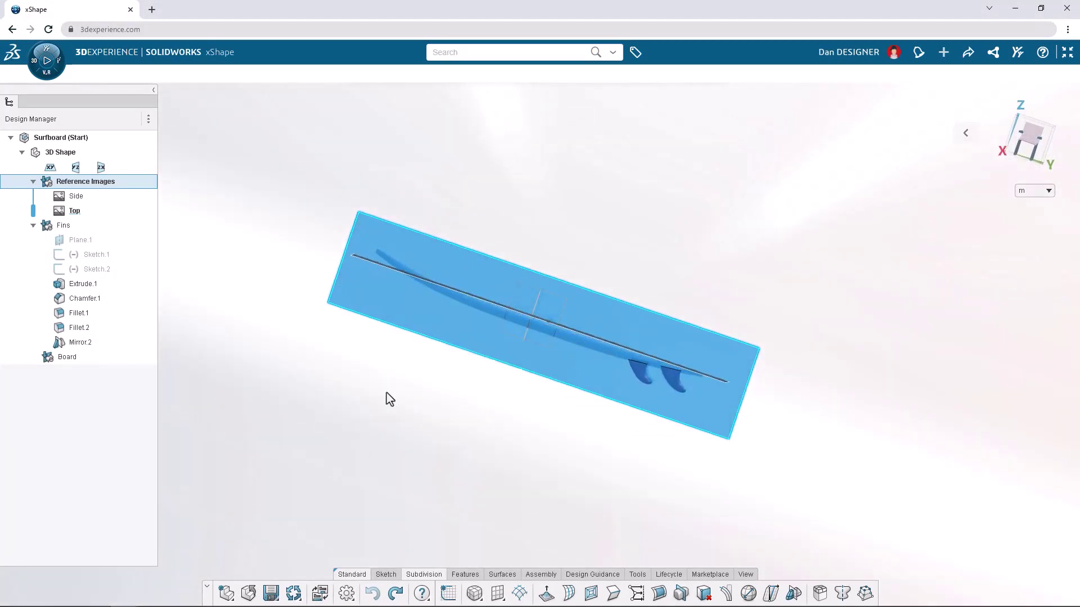
pyautogui.click(103, 229)
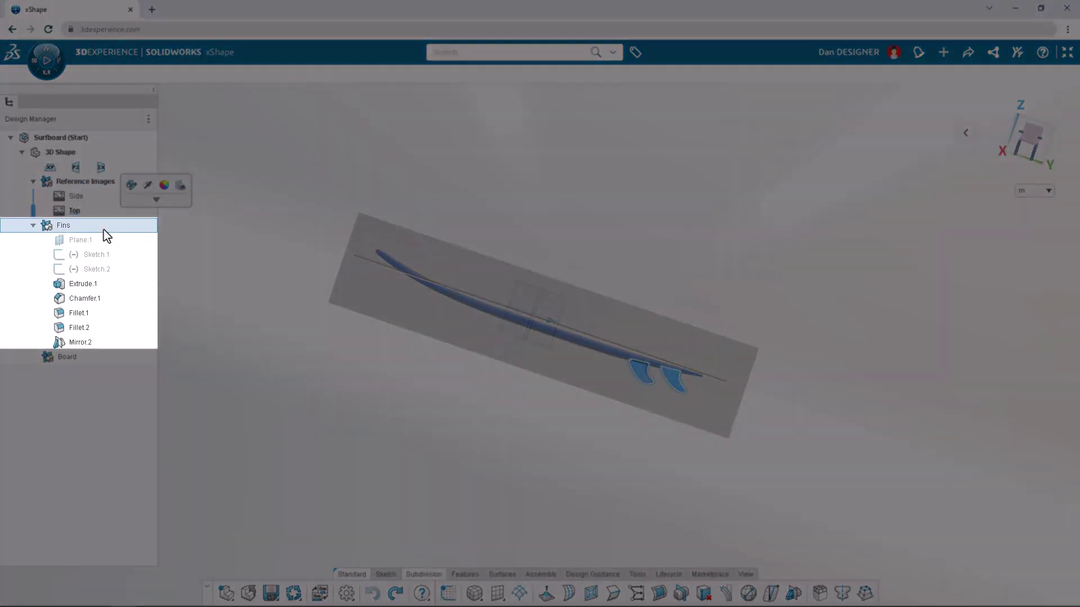
pyautogui.scroll(5, 641, 377)
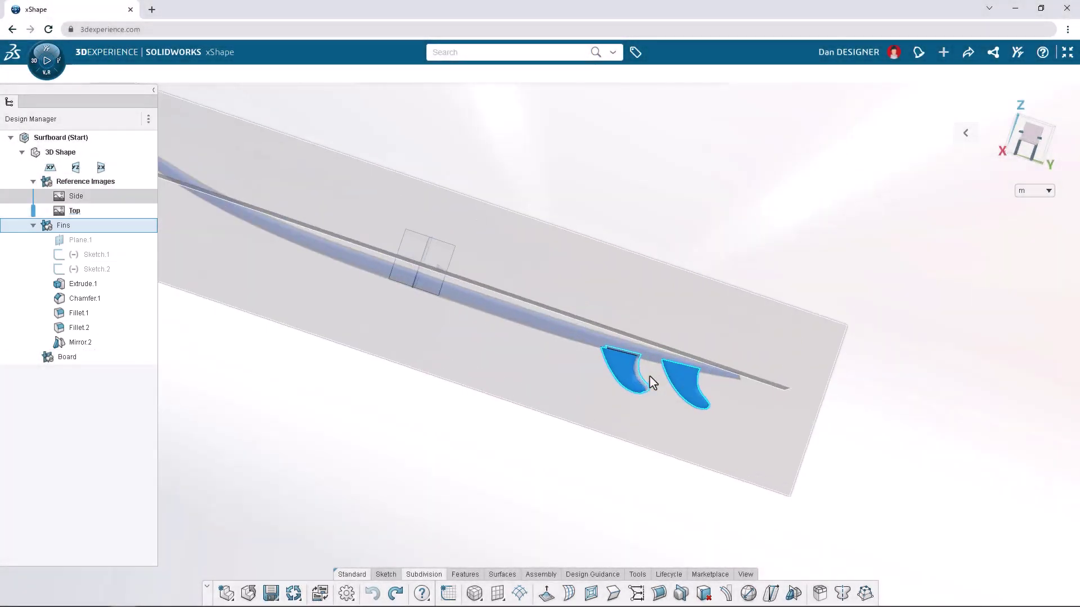
pyautogui.moveTo(652, 383); pyautogui.dragTo(625, 375, button='middle')
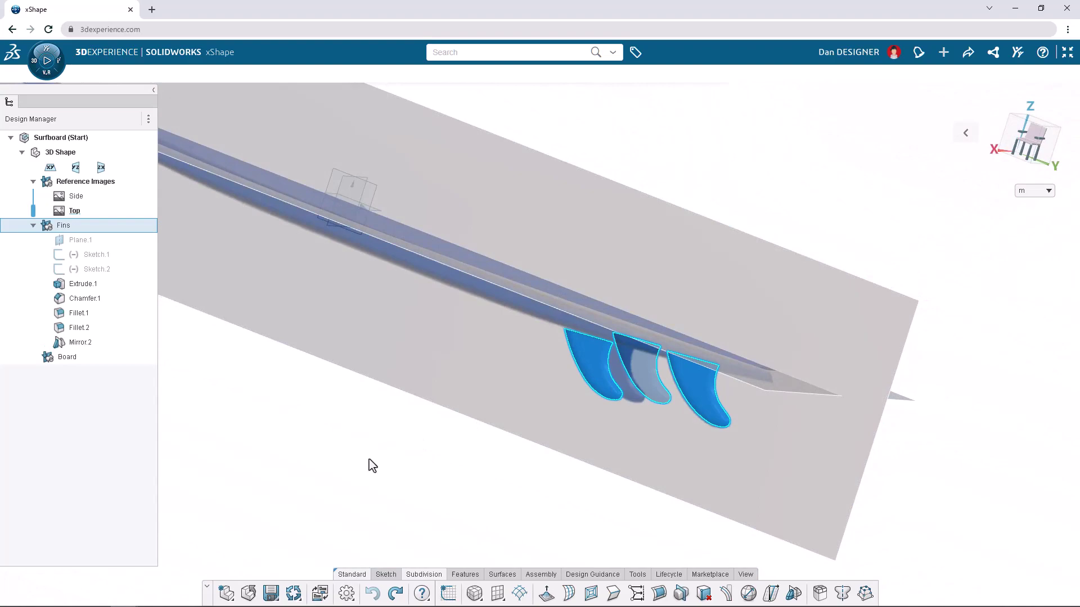
pyautogui.click(275, 488)
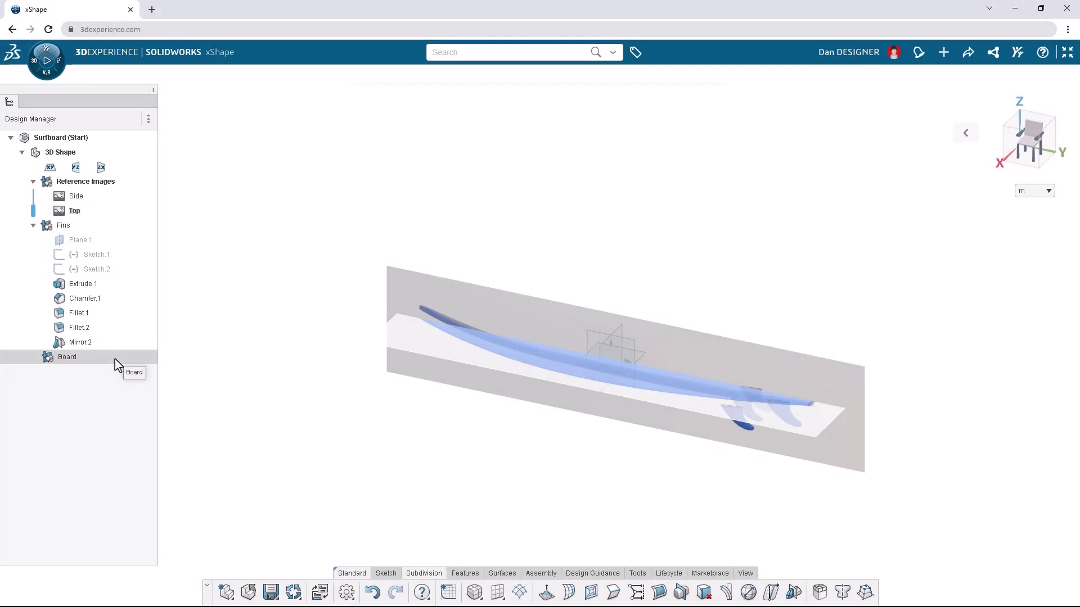
# Step: Hide the Fins group, activate Board and place a subdivision Box primitive on it
pyautogui.click(115, 227)
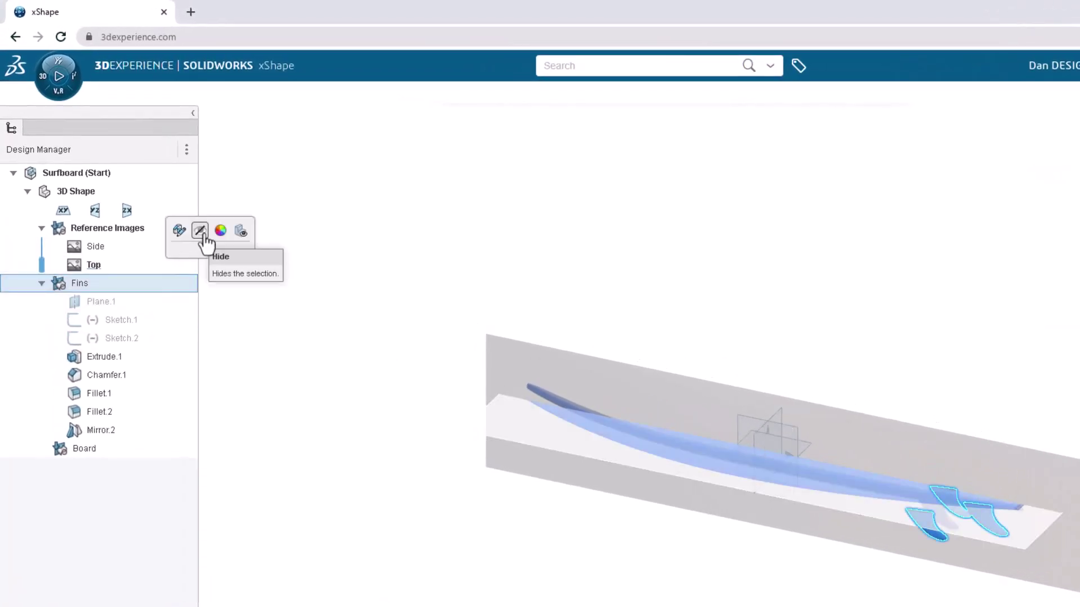
pyautogui.click(201, 231)
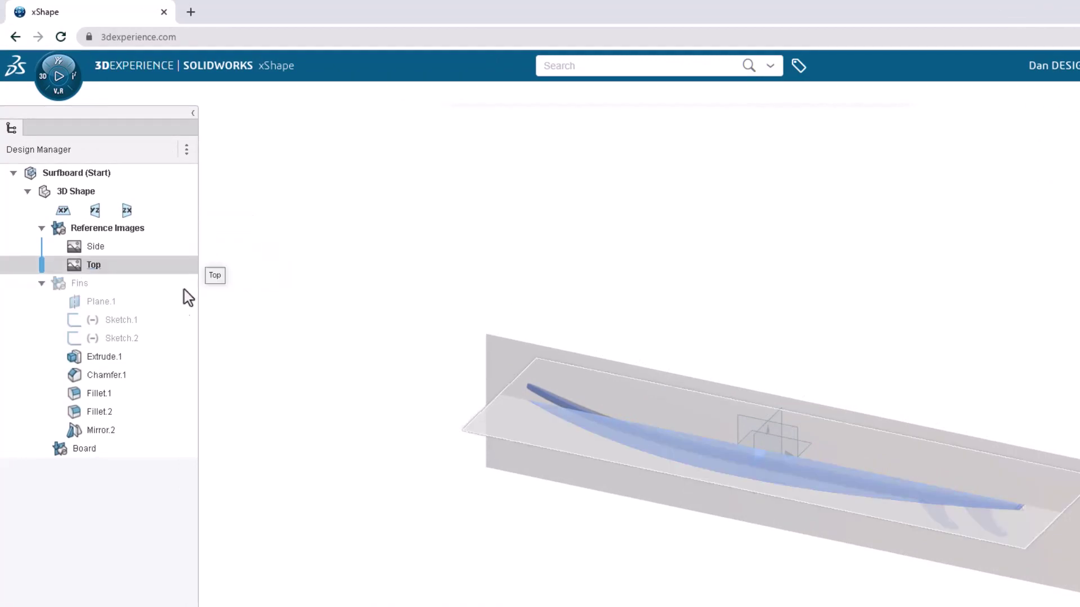
pyautogui.click(140, 457)
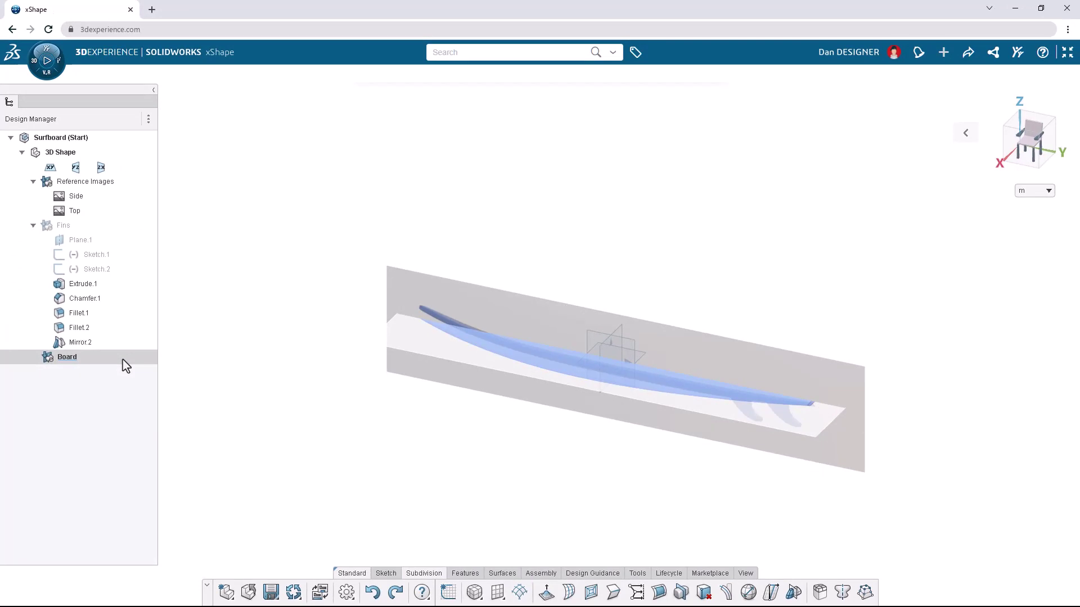
pyautogui.click(476, 595)
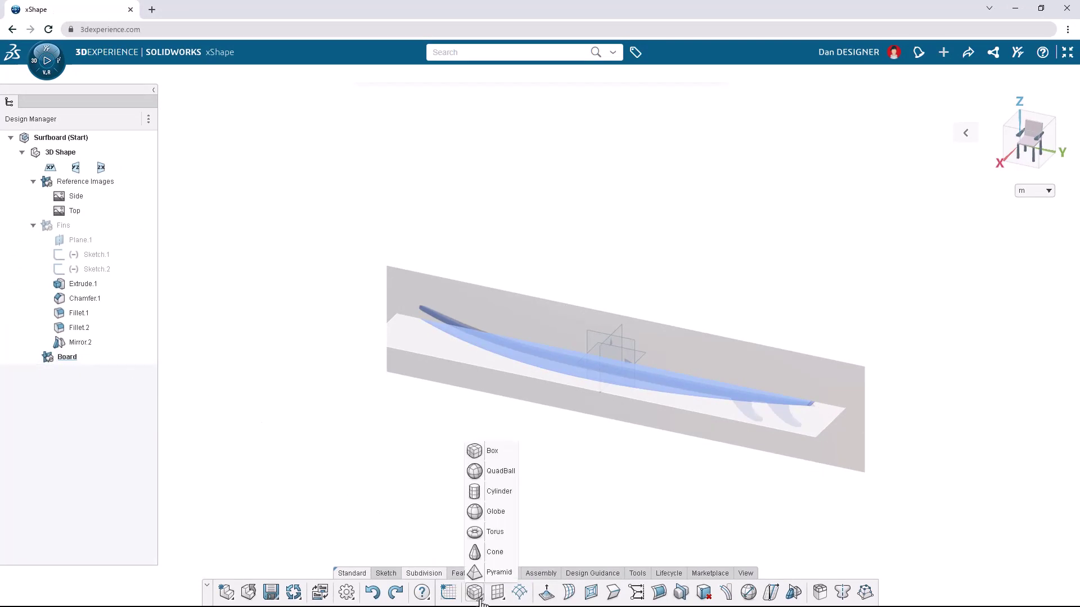
pyautogui.click(504, 460)
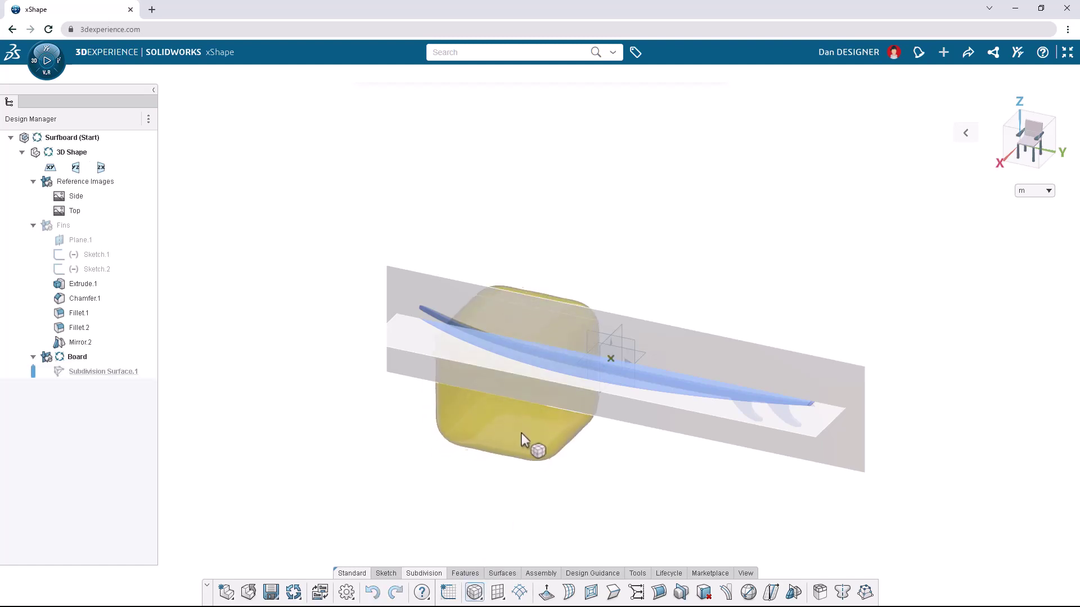
# Step: Drop the box at the board's centre and raise its segment count to 7
pyautogui.click(611, 360)
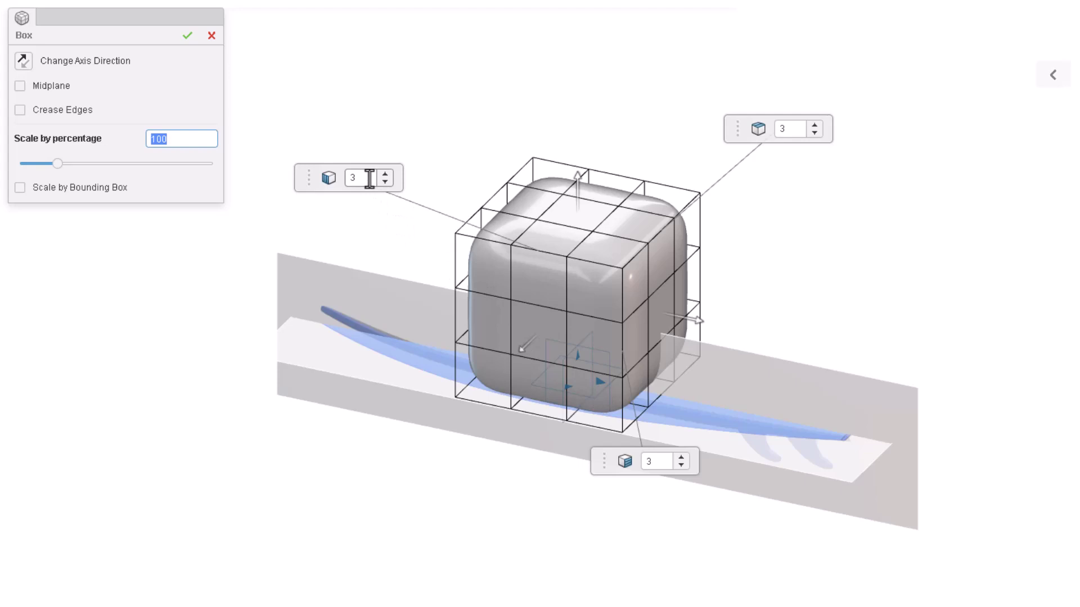
pyautogui.click(385, 174)
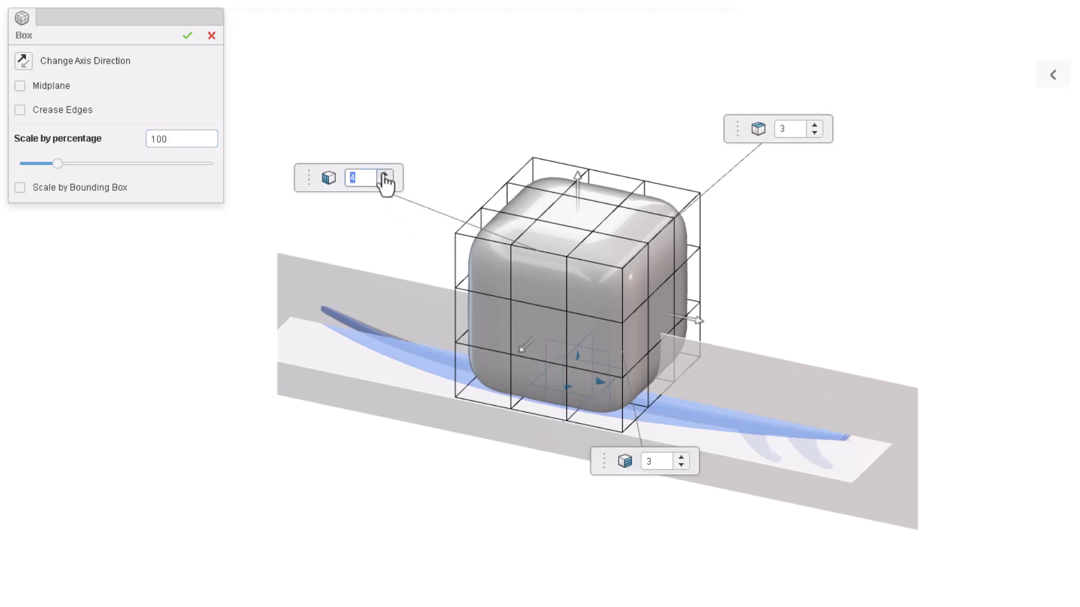
pyautogui.click(384, 174)
pyautogui.click(385, 174)
pyautogui.click(384, 174)
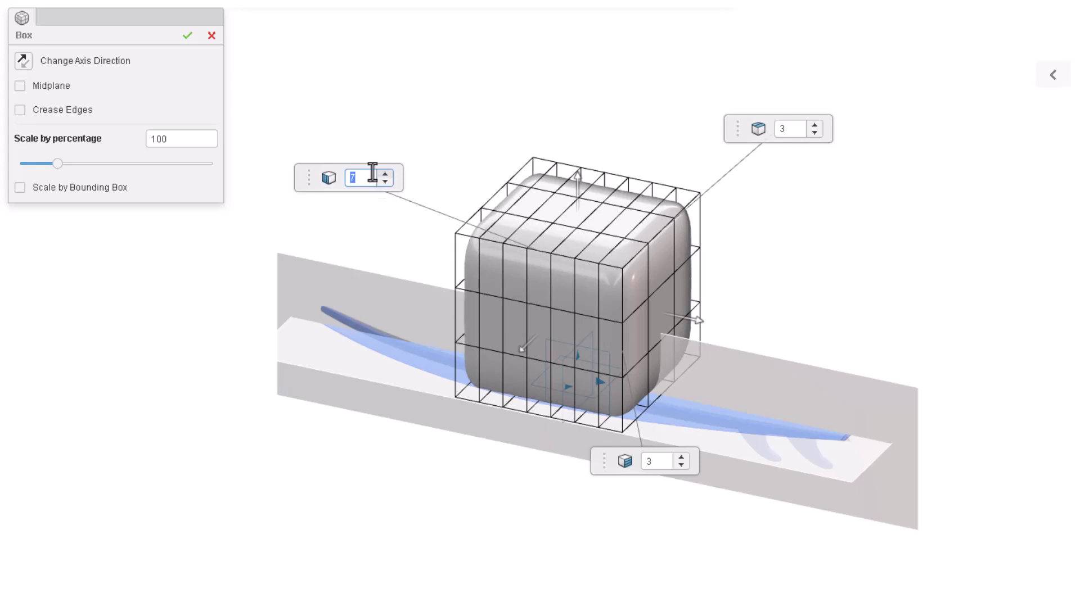
# Step: Enable Midplane, Scale by Bounding Box and Non-uniform scale; set X 0.5, Y 2, Z 0.03 m
pyautogui.click(21, 86)
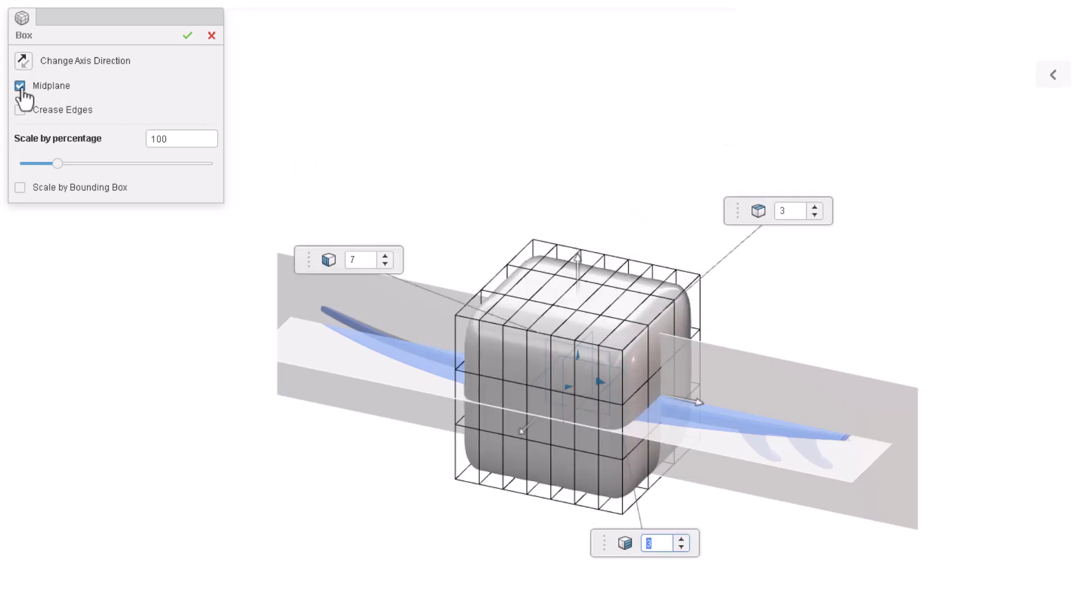
pyautogui.click(20, 188)
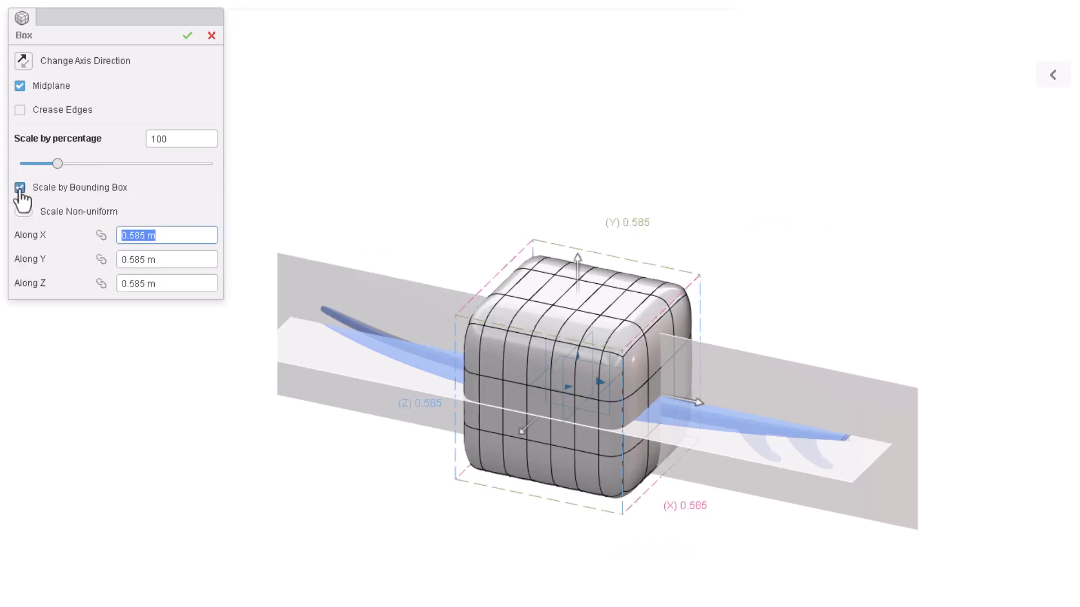
pyautogui.click(25, 213)
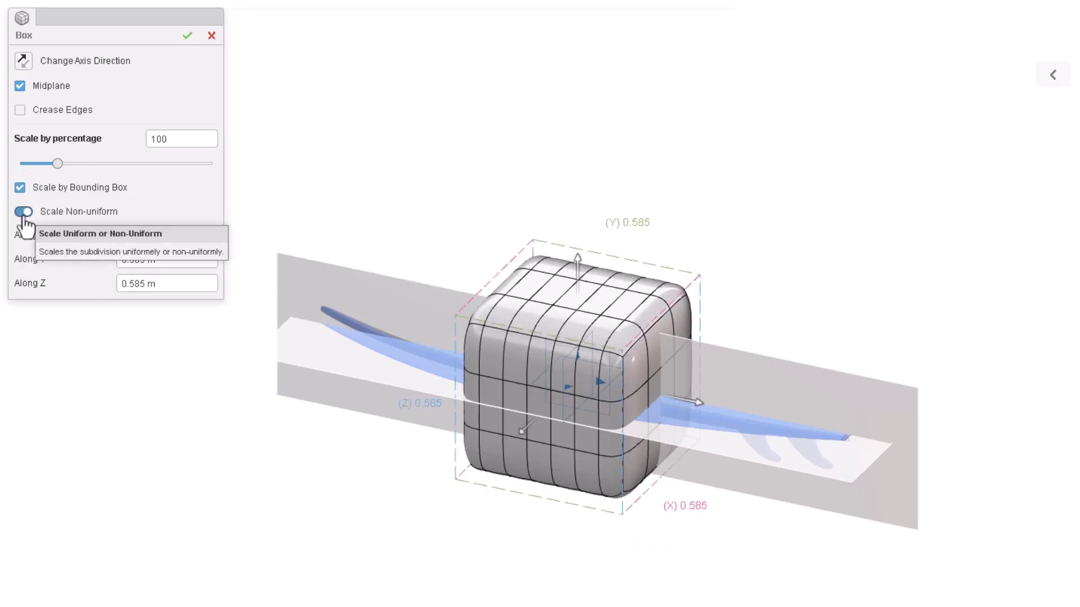
pyautogui.moveTo(163, 235); pyautogui.dragTo(112, 233)
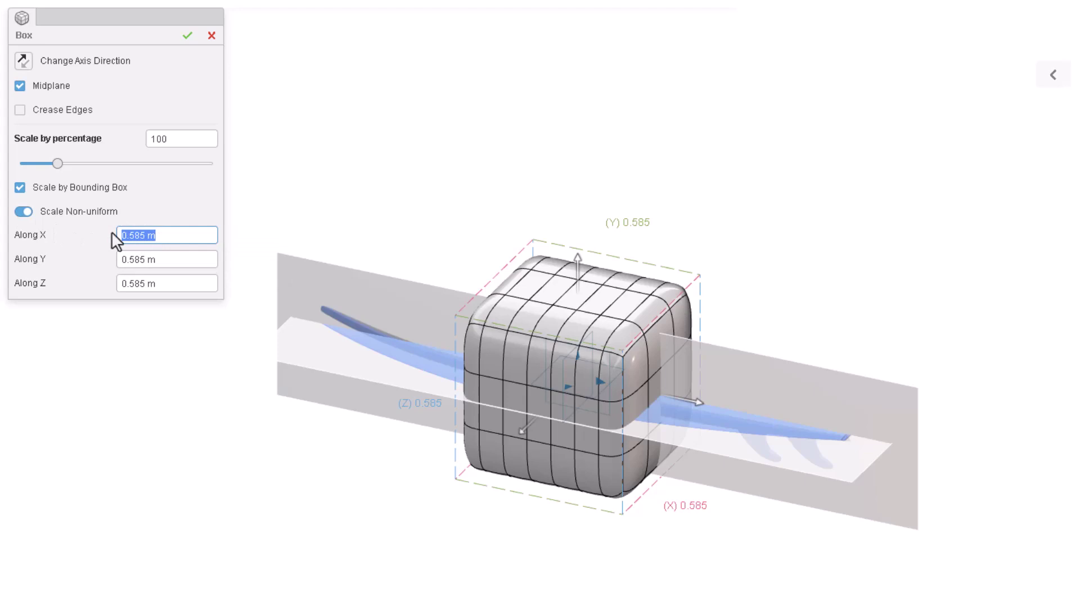
pyautogui.write('0.5')
pyautogui.click(167, 260)
pyautogui.write('2')
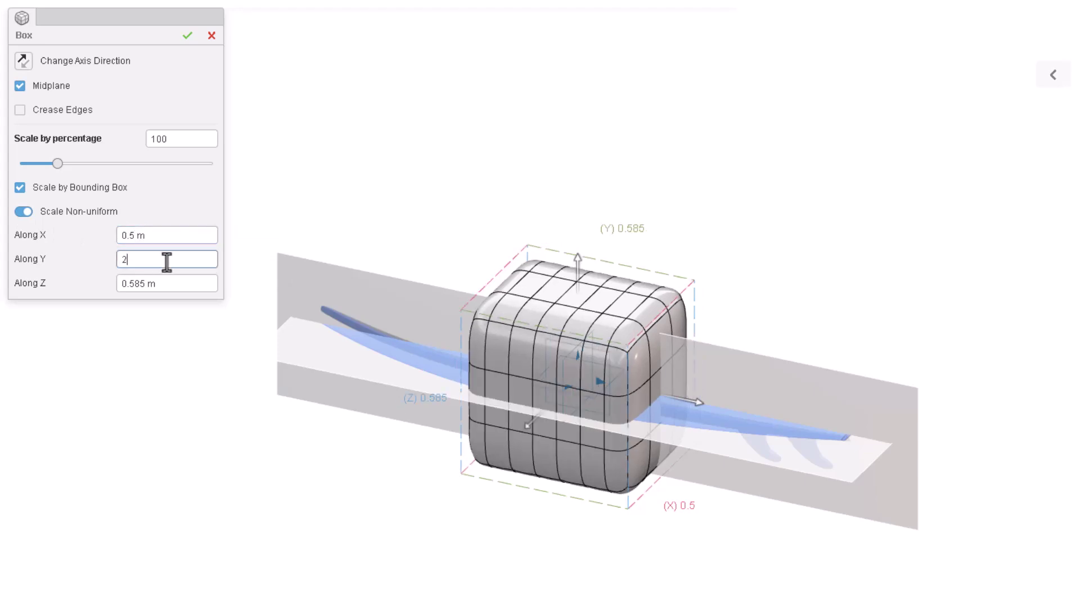
pyautogui.click(167, 284)
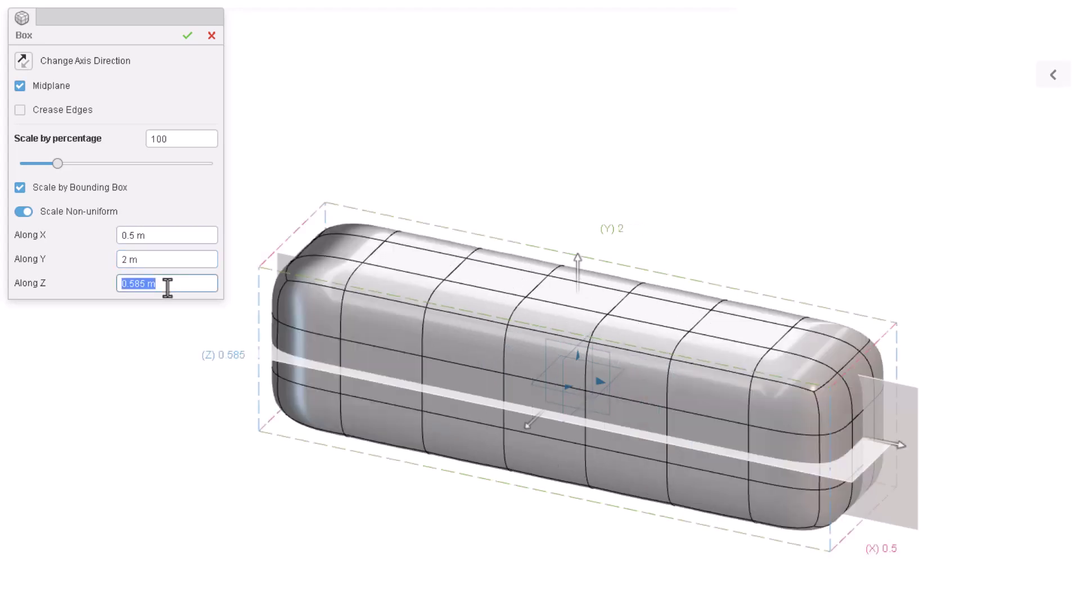
pyautogui.write('0.03')
pyautogui.press('Return')
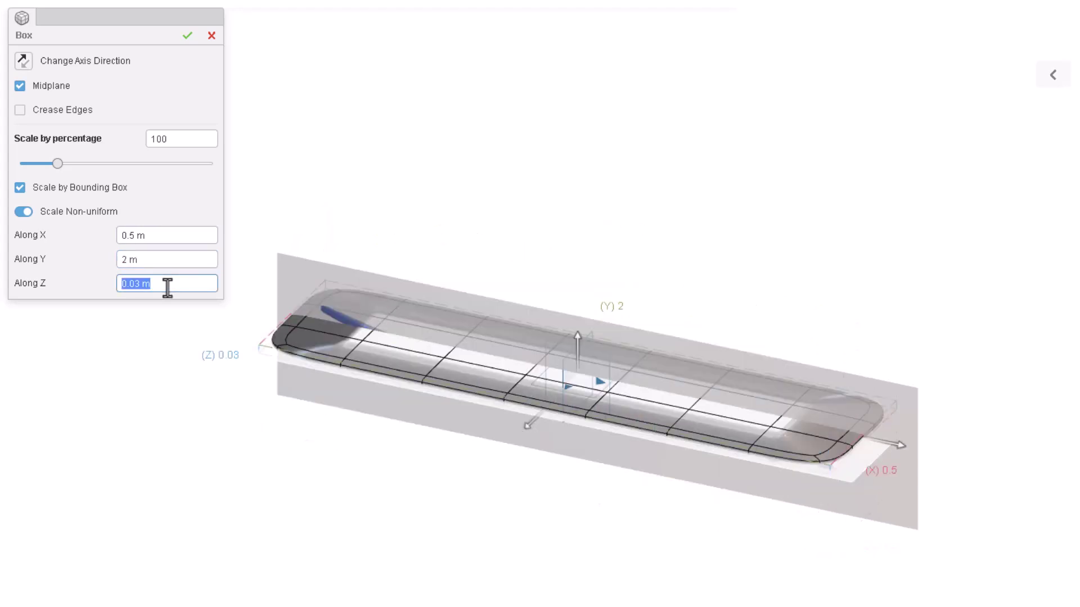
# Step: Finish the box, switch to side view and set the cage transparency to 50
pyautogui.click(187, 36)
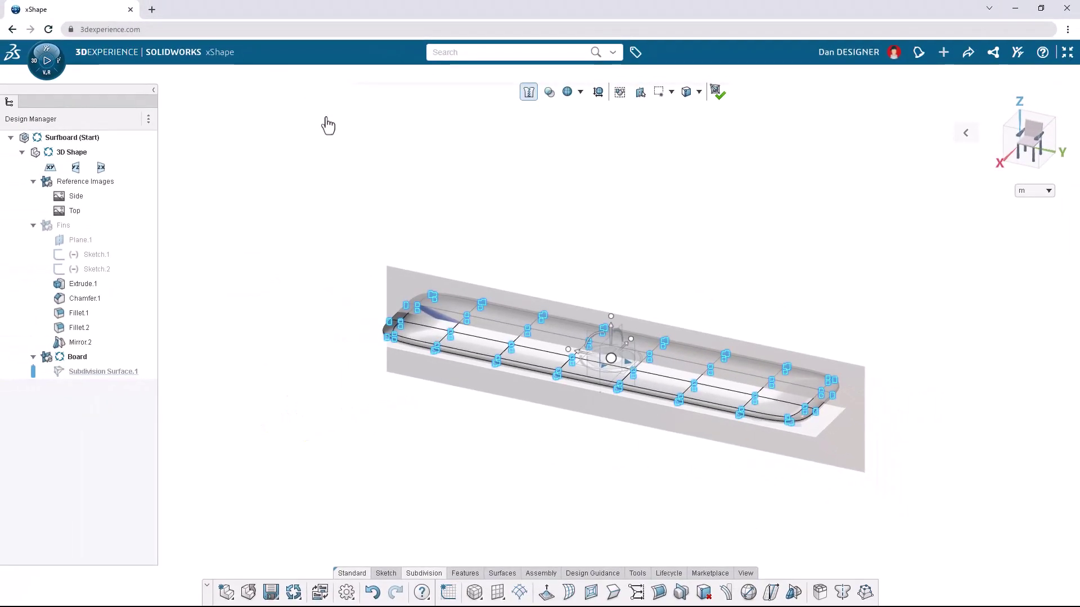
pyautogui.click(340, 135)
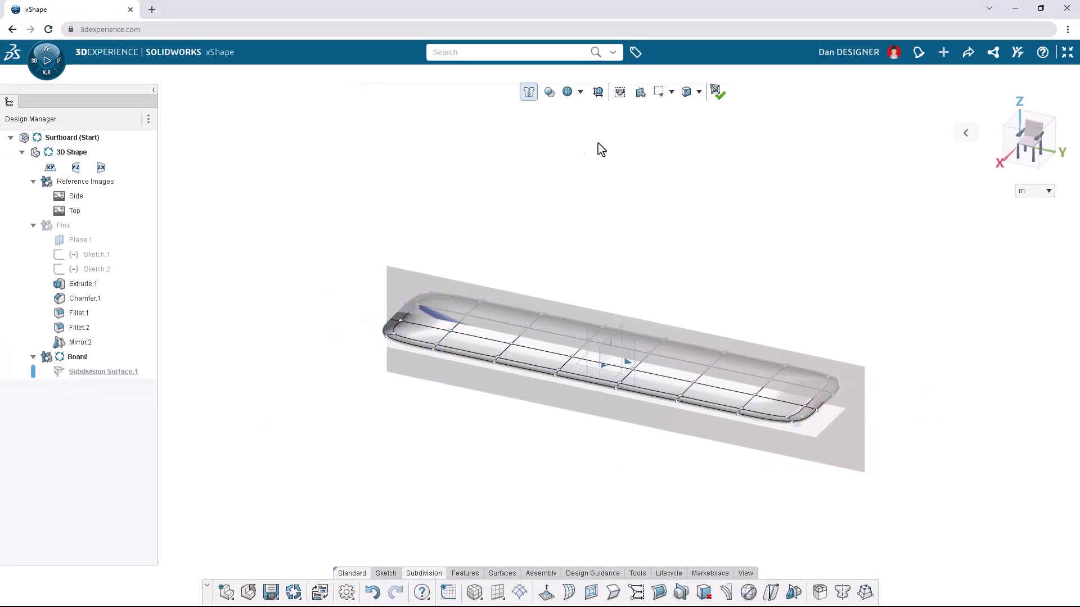
pyautogui.click(1022, 156)
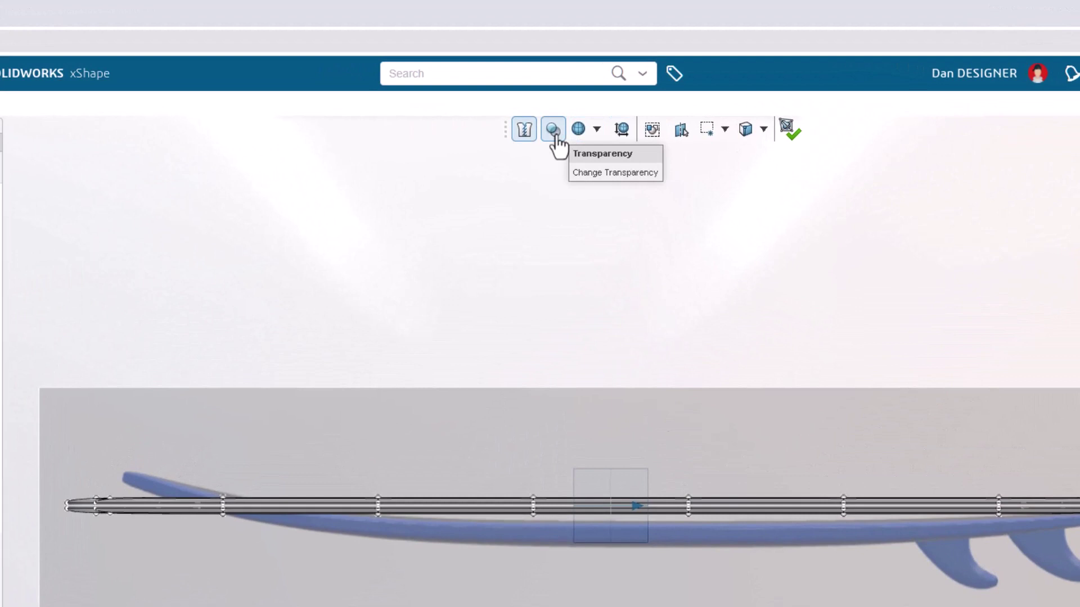
pyautogui.click(554, 131)
pyautogui.click(555, 160)
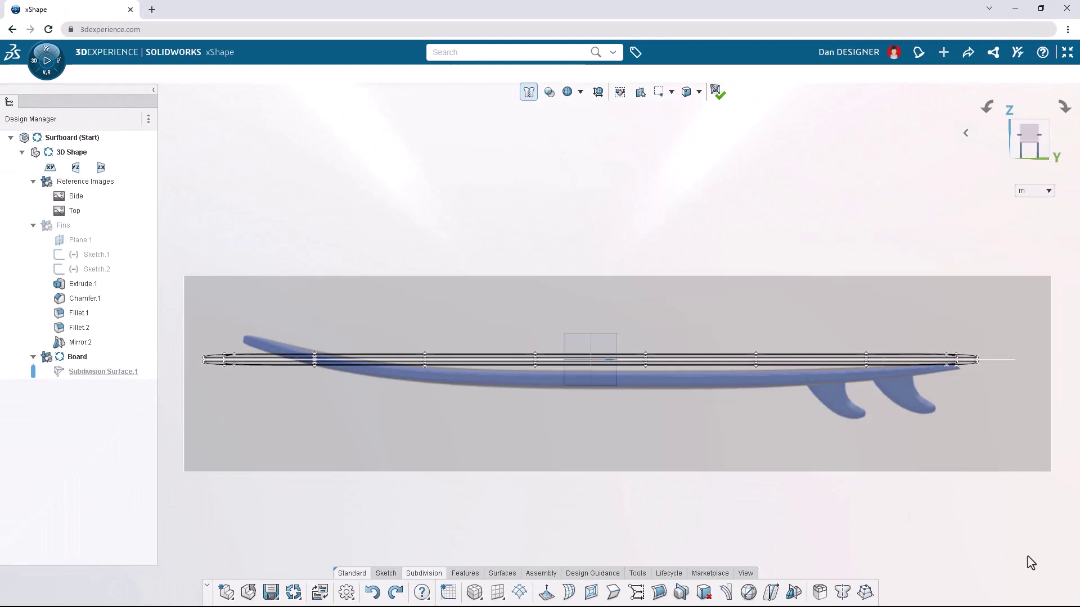
# Step: Select all cage points and lower the slab 0.05 m onto the side reference board
pyautogui.moveTo(1027, 556); pyautogui.dragTo(184, 226)
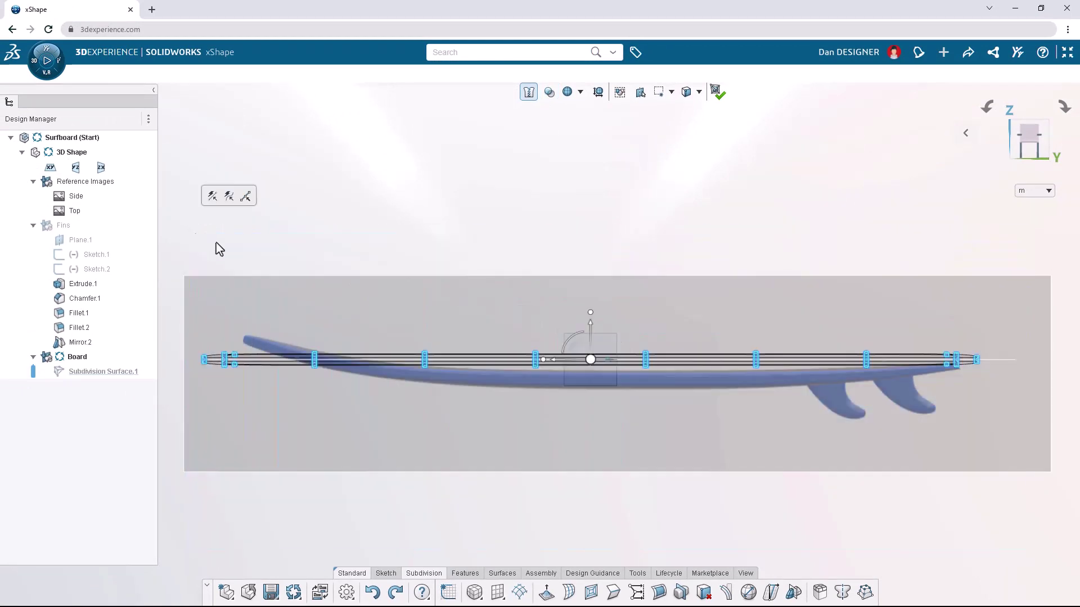
pyautogui.click(1023, 530)
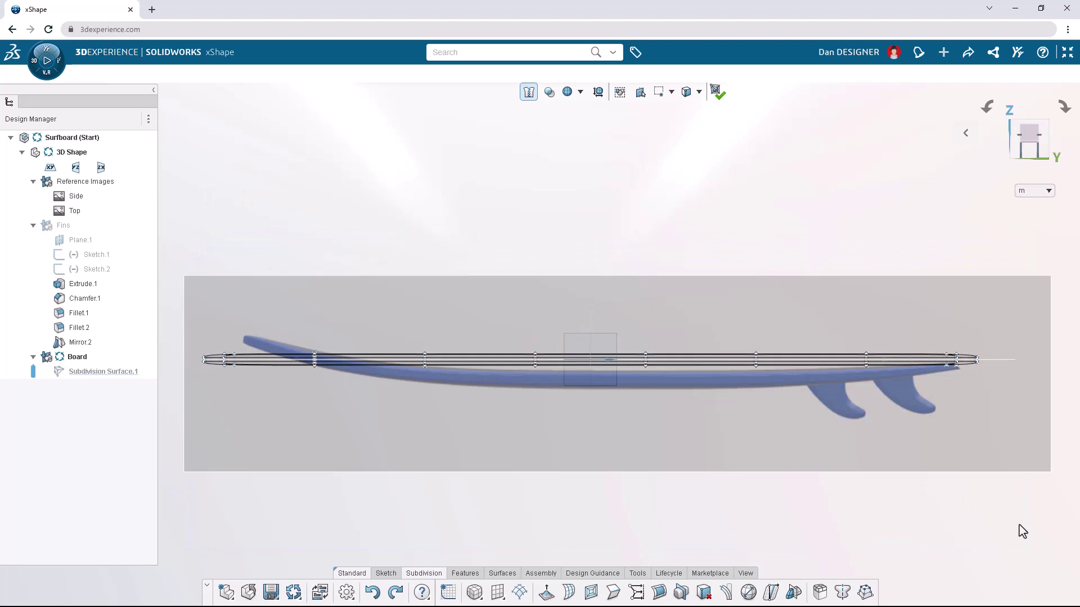
pyautogui.hotkey('ctrl', 'a')
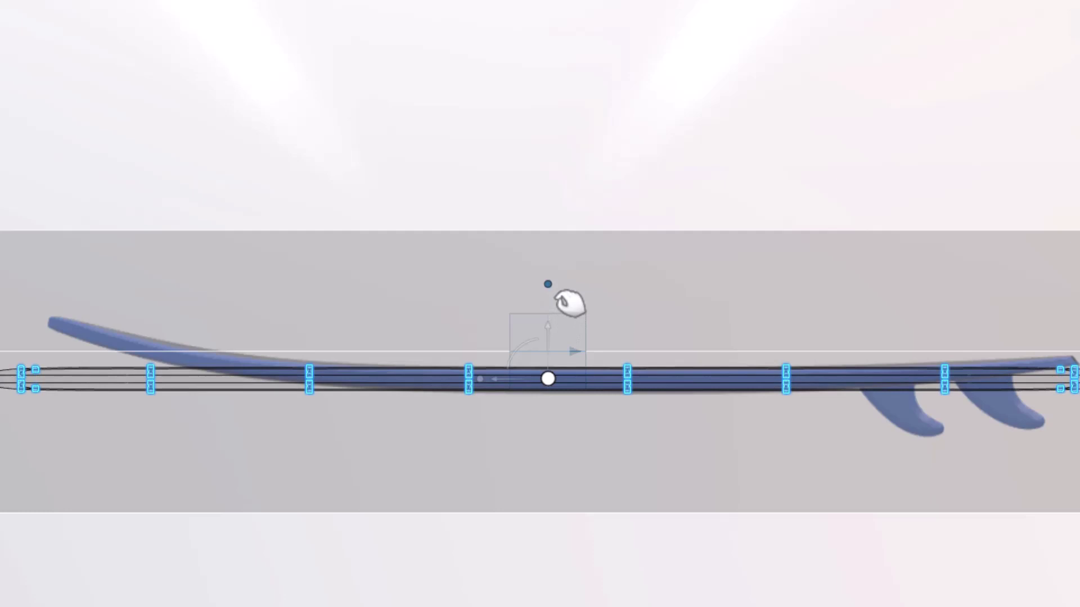
pyautogui.click(531, 212)
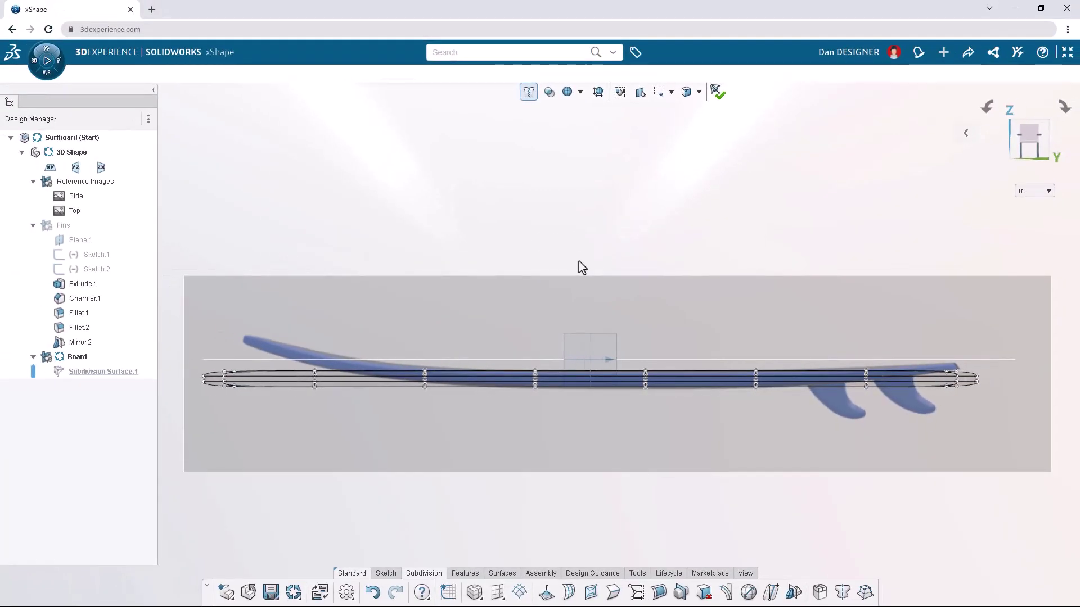
# Step: Zoom to the nose, enable soft selection and box-select the nose cage points
pyautogui.scroll(-3, 579, 261)
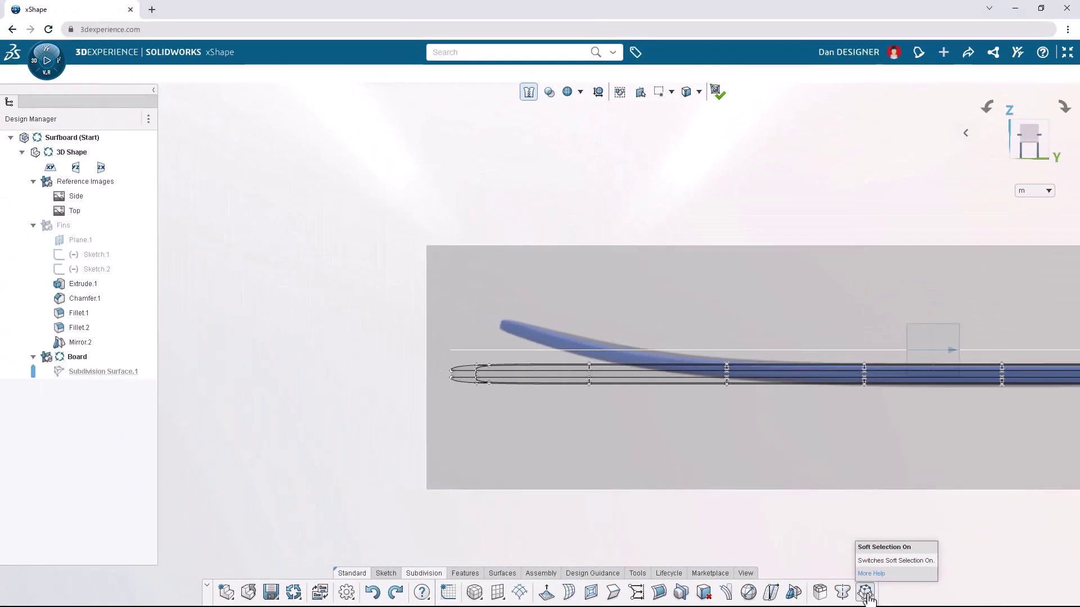
pyautogui.click(738, 585)
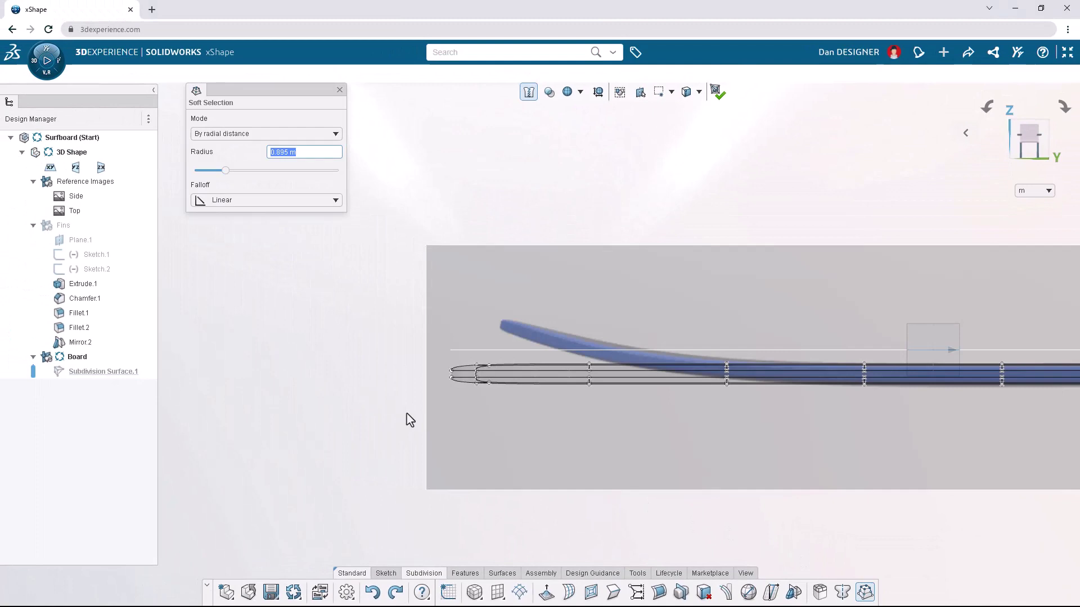
pyautogui.moveTo(405, 415); pyautogui.dragTo(525, 360)
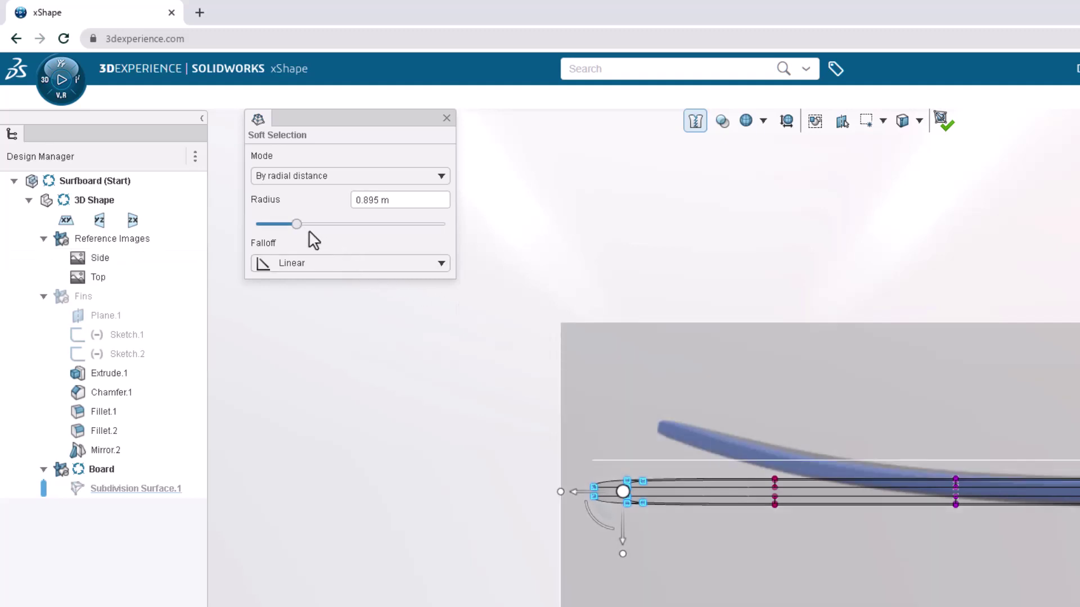
# Step: Set the linear soft-selection radius to 0.75 m
pyautogui.moveTo(297, 225); pyautogui.dragTo(289, 225)
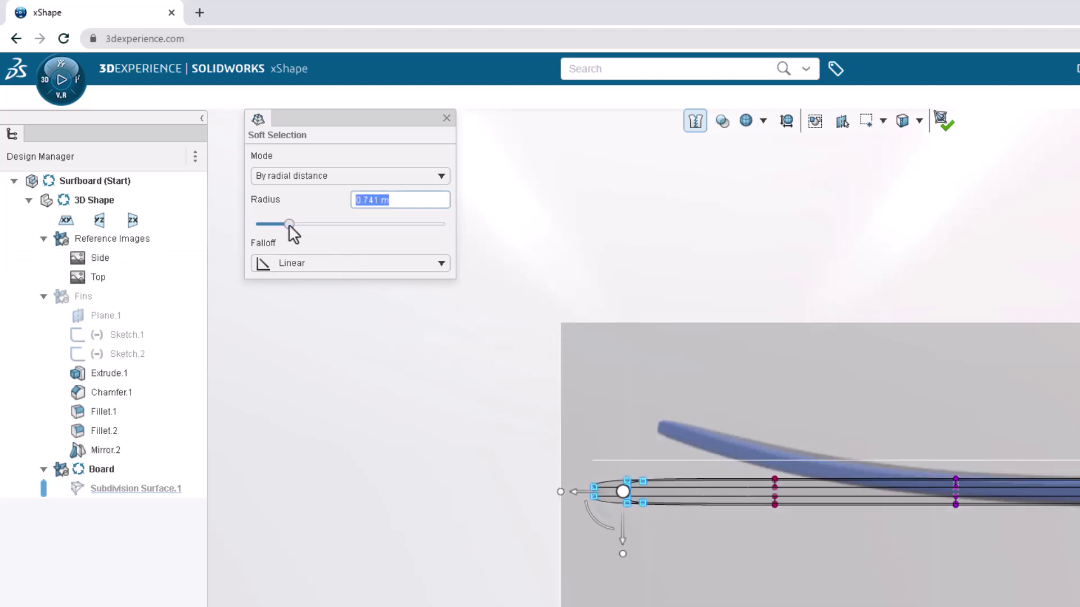
pyautogui.doubleClick(396, 201)
pyautogui.moveTo(395, 200); pyautogui.dragTo(349, 202)
pyautogui.write('0.75')
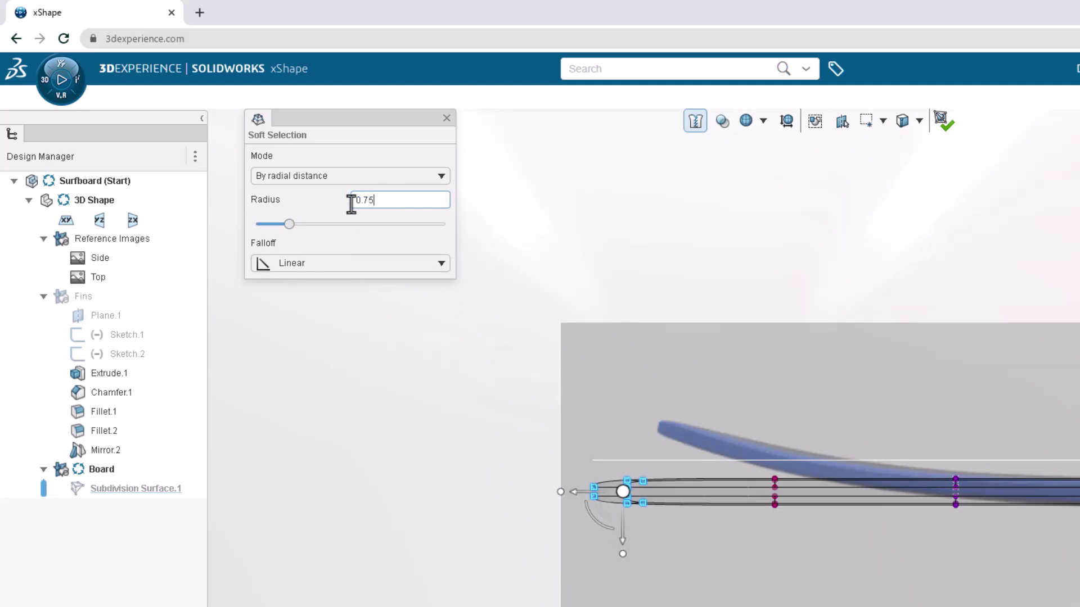
pyautogui.press('Return')
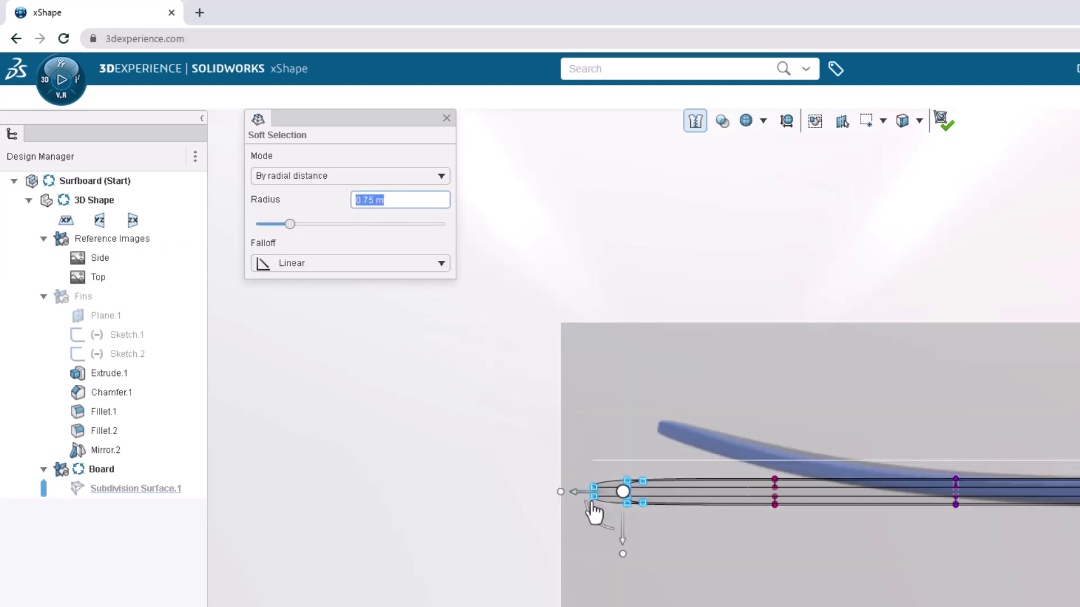
# Step: Lift the nose points about 0.1, shift them toward the tail and tilt the tip 10°
pyautogui.moveTo(623, 538); pyautogui.dragTo(559, 478)
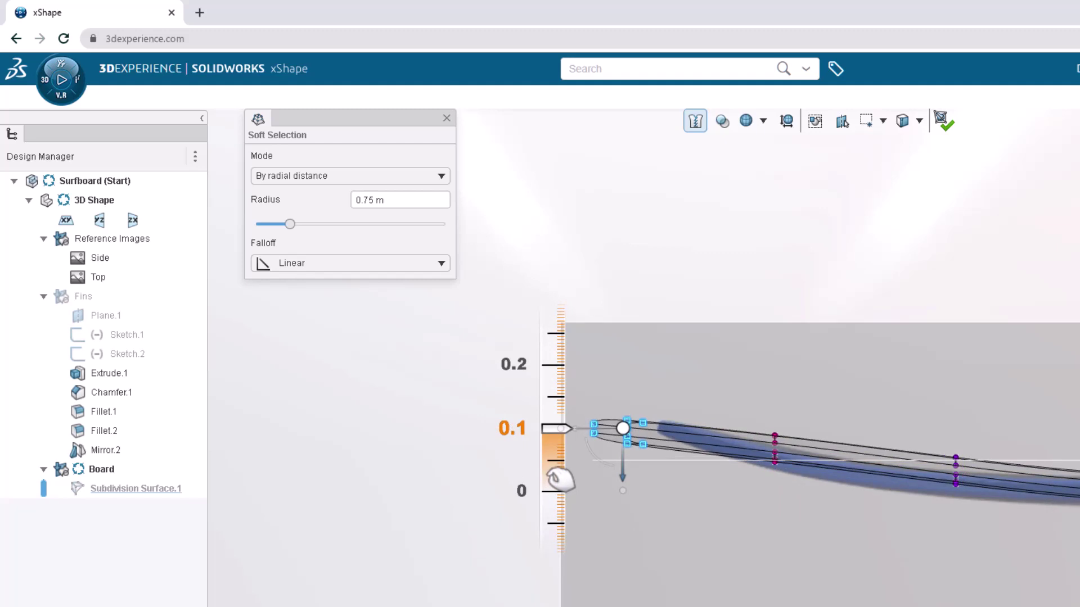
pyautogui.moveTo(559, 479); pyautogui.dragTo(567, 474)
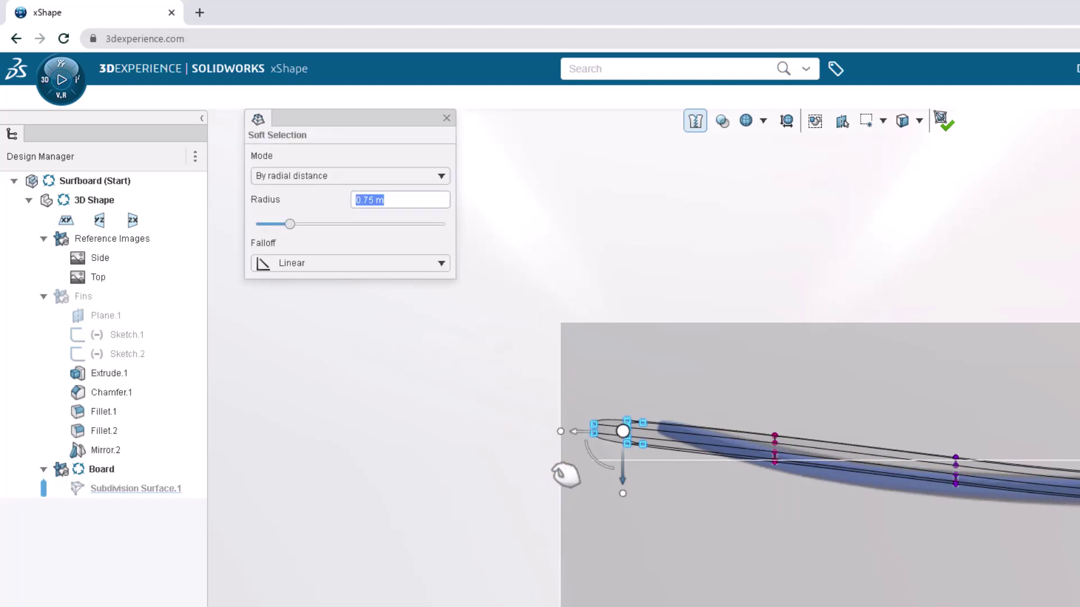
pyautogui.moveTo(588, 432); pyautogui.dragTo(636, 362)
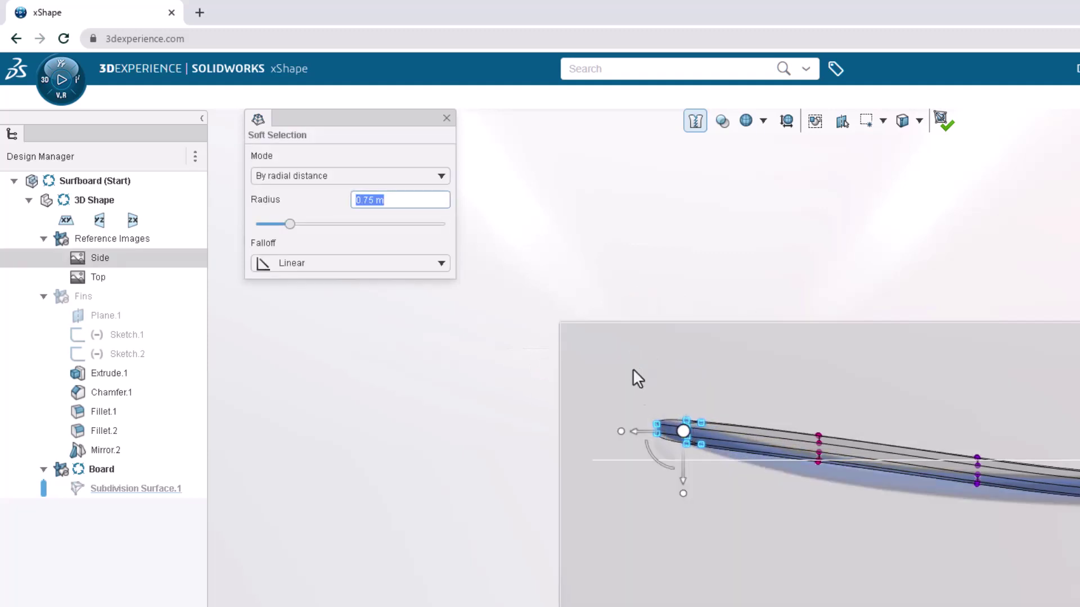
pyautogui.moveTo(664, 475); pyautogui.dragTo(641, 510)
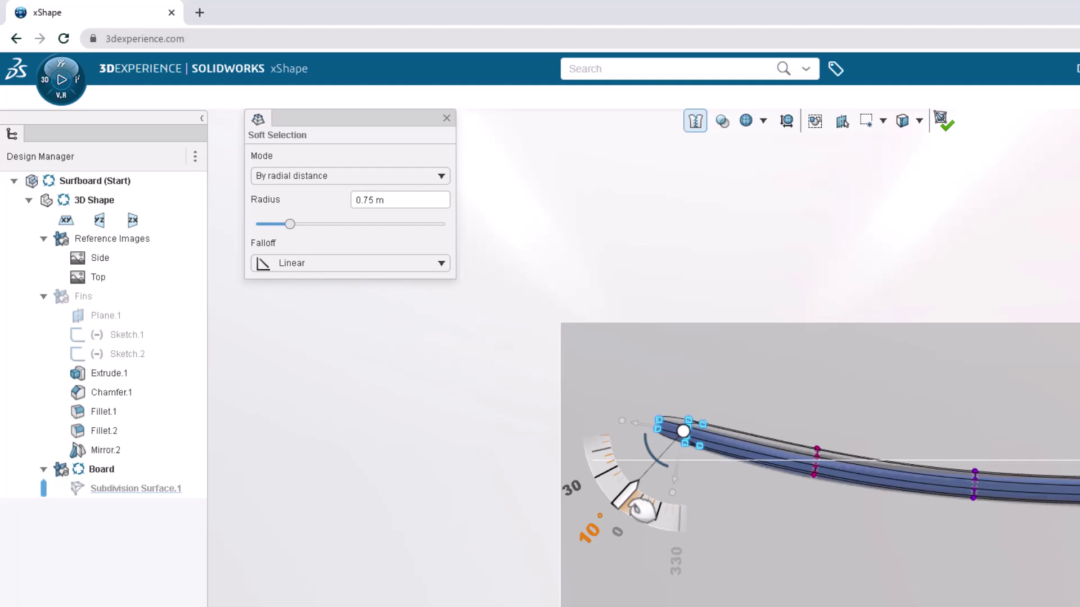
pyautogui.moveTo(641, 510); pyautogui.dragTo(642, 510)
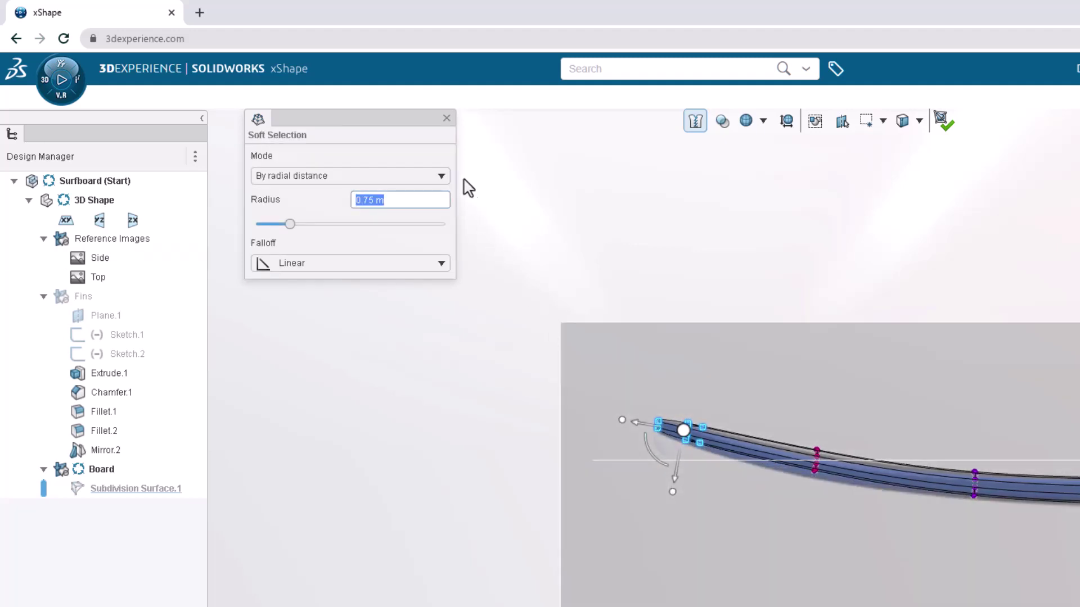
# Step: Close soft selection settings, nudge the vertex behind the nose down slightly, and clear selection
pyautogui.click(446, 118)
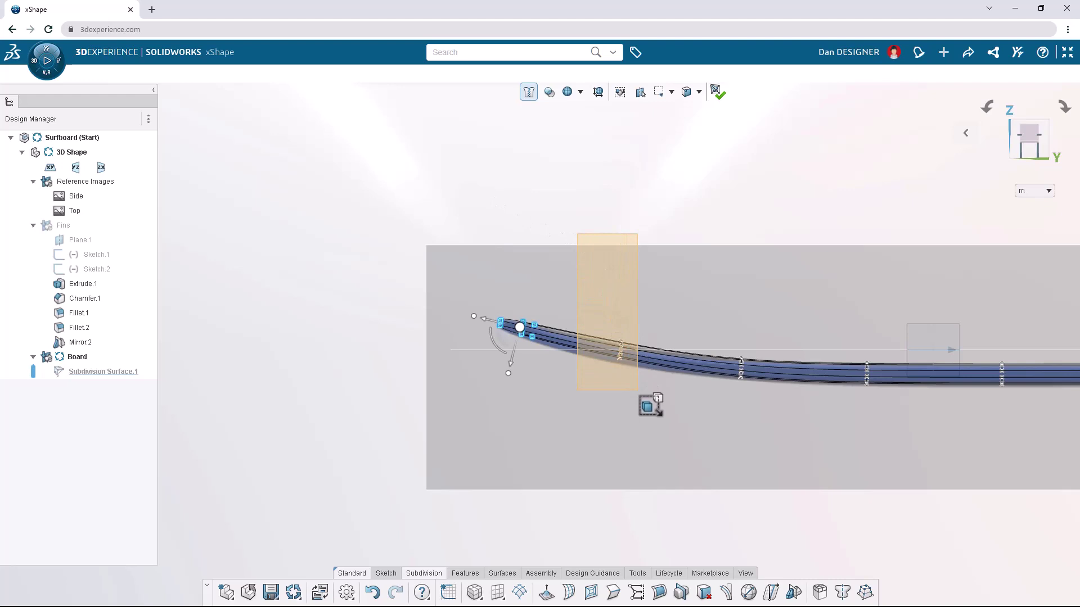
pyautogui.click(621, 350)
pyautogui.moveTo(626, 336); pyautogui.dragTo(682, 344)
pyautogui.click(602, 212)
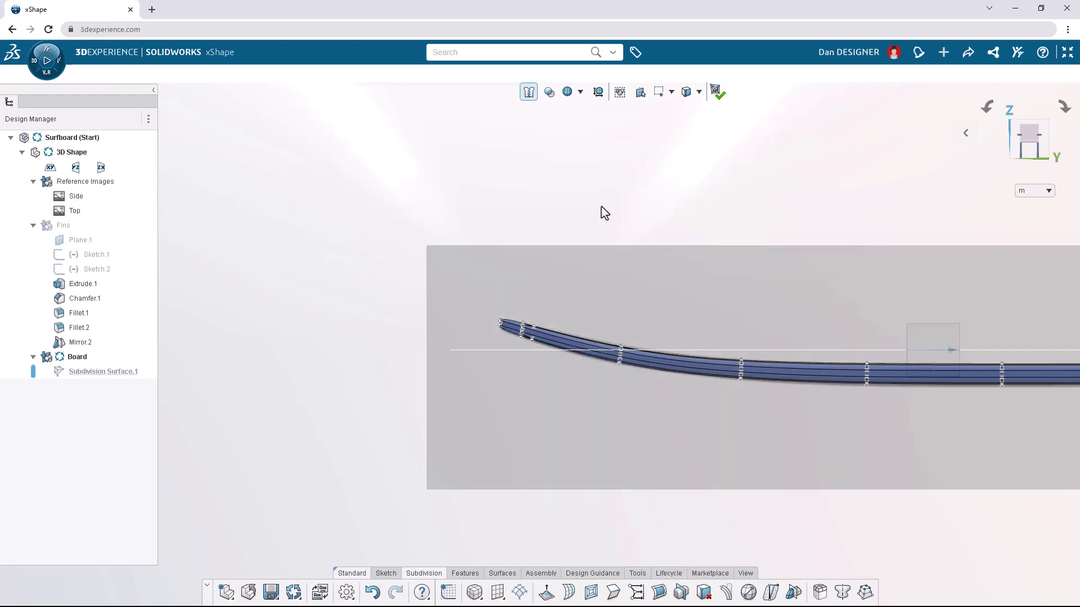
pyautogui.hotkey('ctrl', 'Left')
pyautogui.hotkey('ctrl', 'Left')
pyautogui.hotkey('ctrl', 'Left')
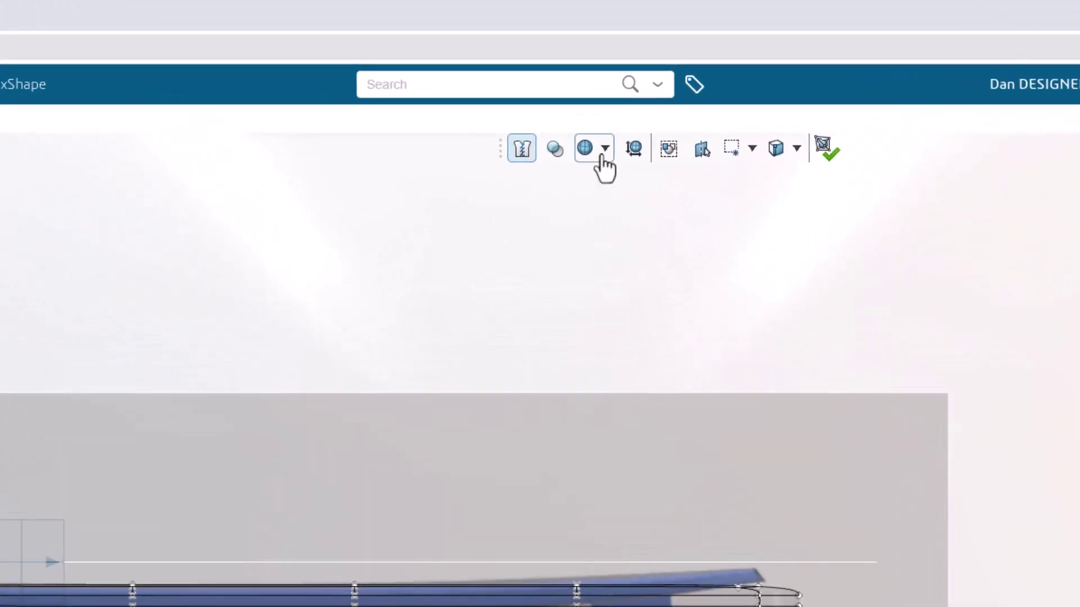
# Step: Show cage with surface, select the tail-end face strip and square its corners for a flat tail
pyautogui.click(602, 158)
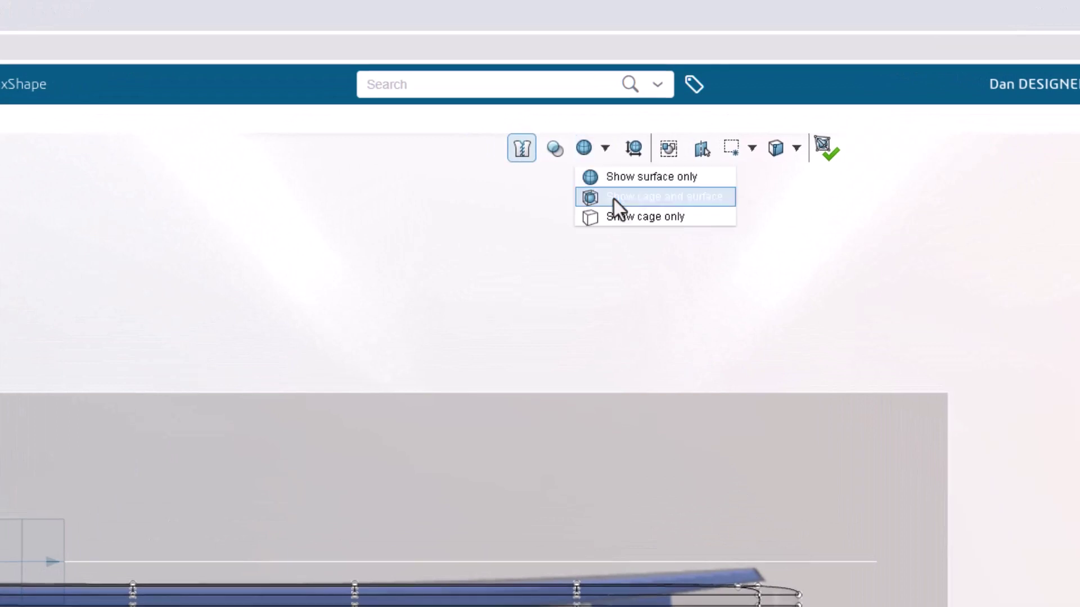
pyautogui.click(613, 198)
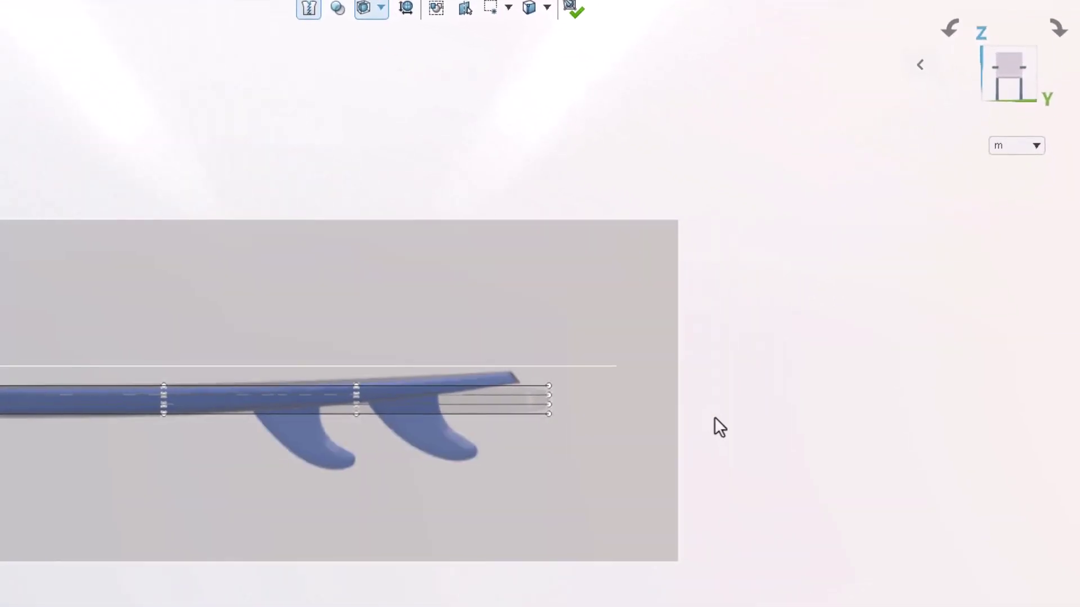
pyautogui.moveTo(818, 392); pyautogui.dragTo(797, 398, button='middle')
pyautogui.scroll(5, 497, 421)
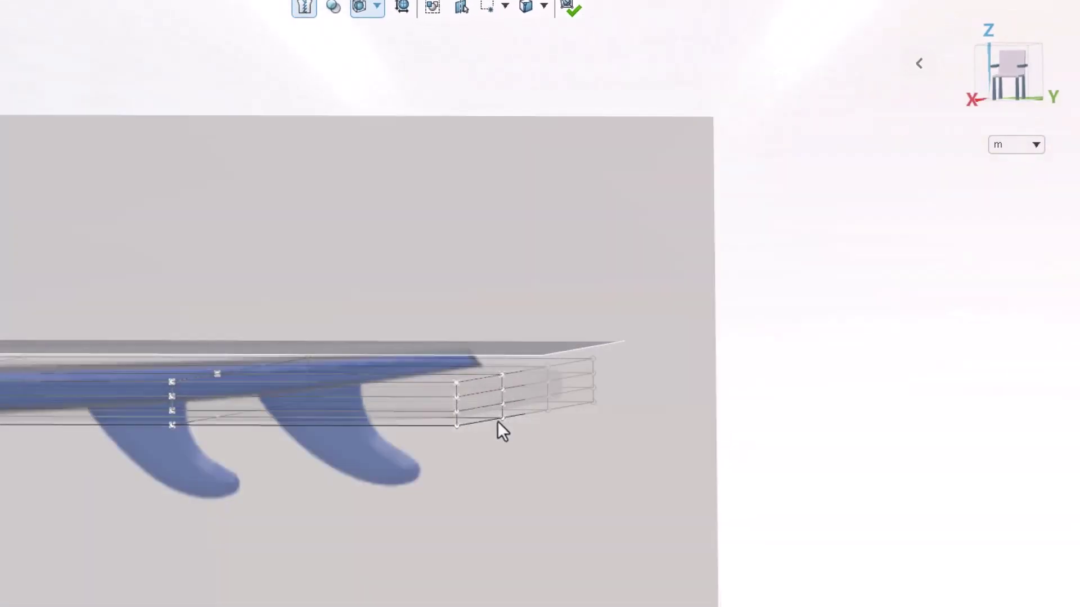
pyautogui.click(480, 369)
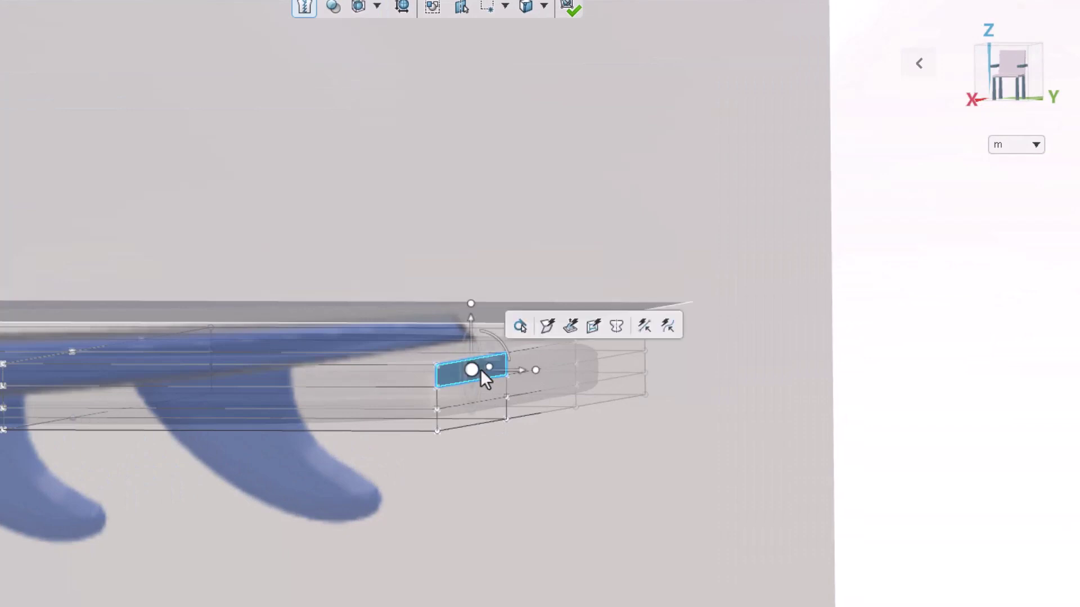
pyautogui.click(520, 328)
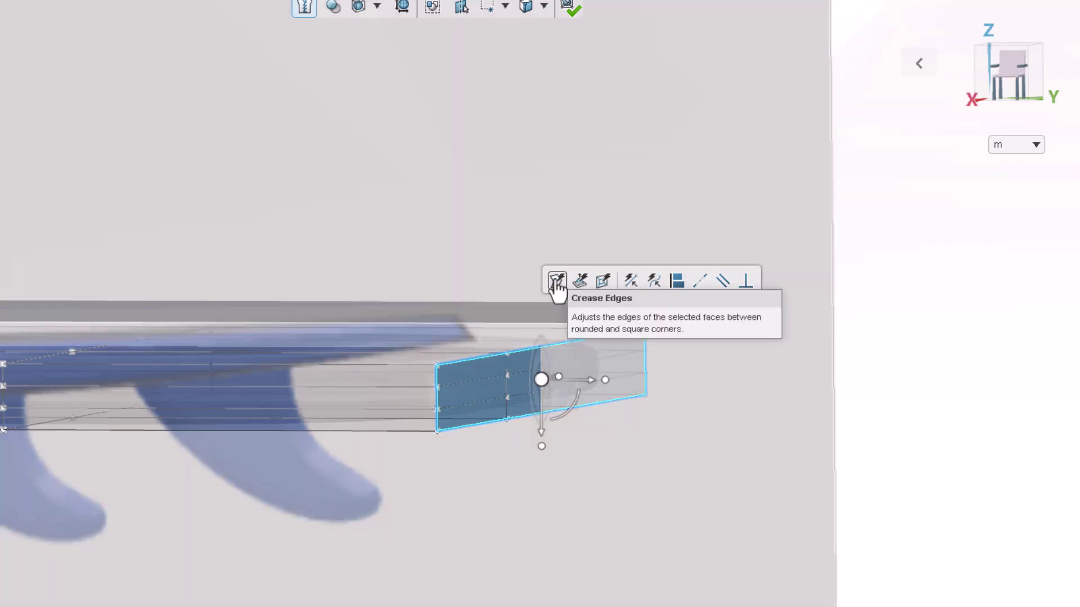
pyautogui.click(557, 281)
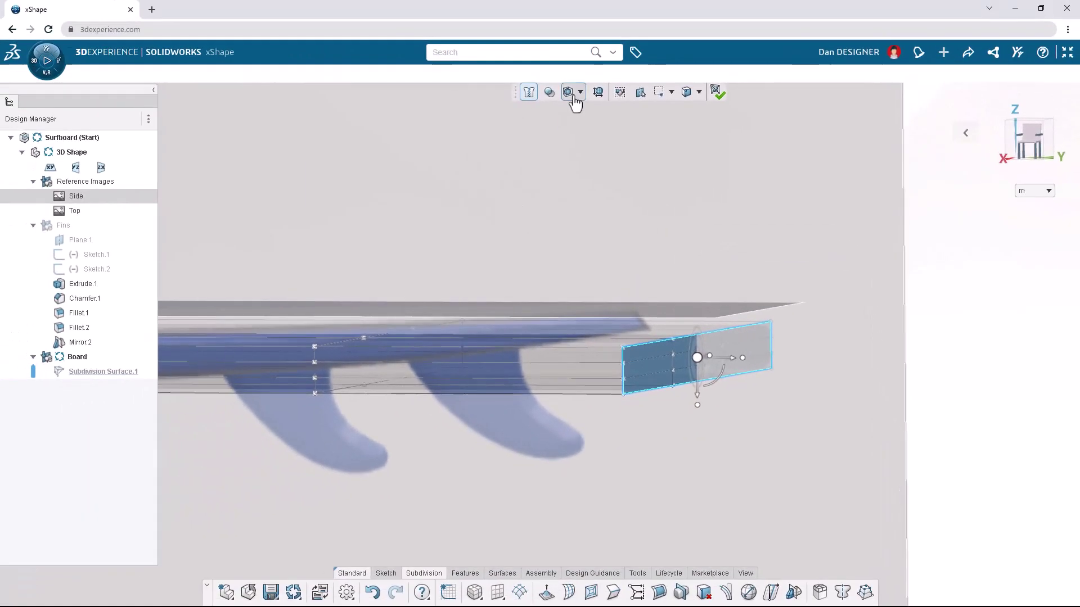
# Step: Show surface only, view side-on and drag the tail-end vertices upward into a kick
pyautogui.click(377, 5)
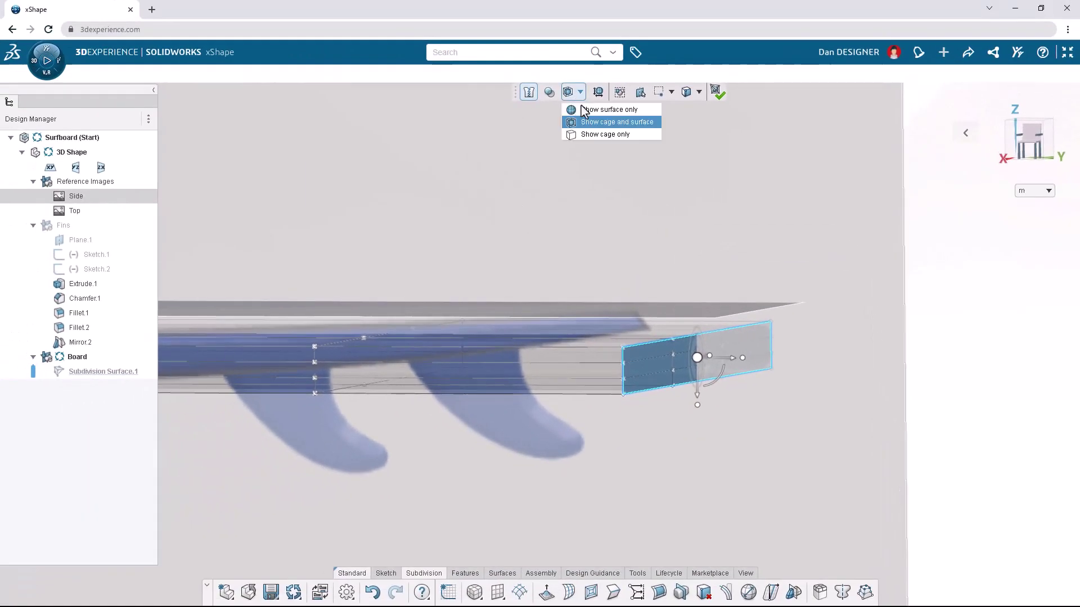
pyautogui.click(586, 110)
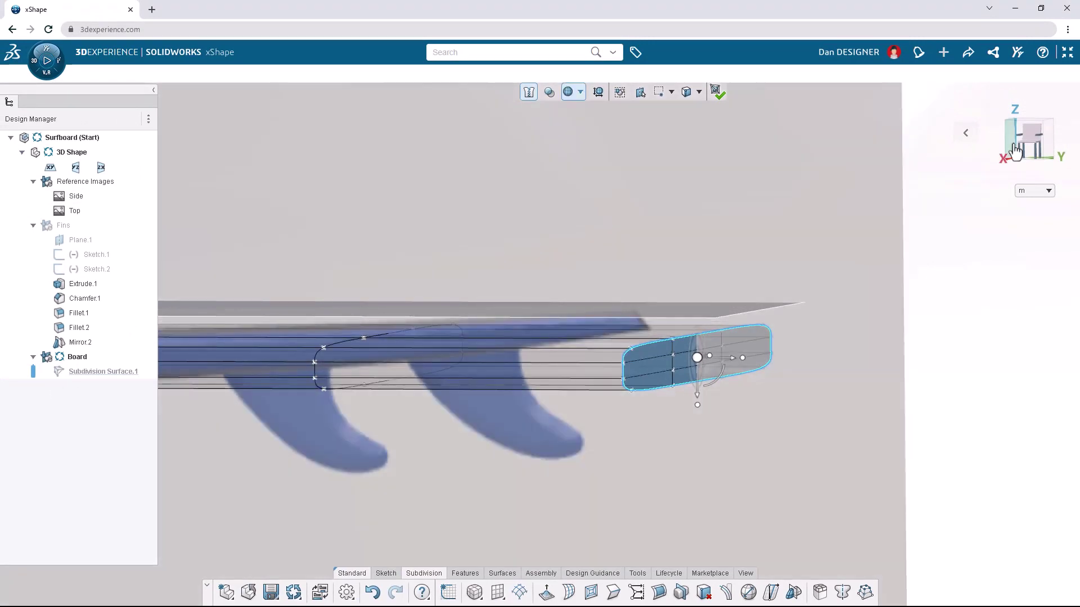
pyautogui.click(1032, 141)
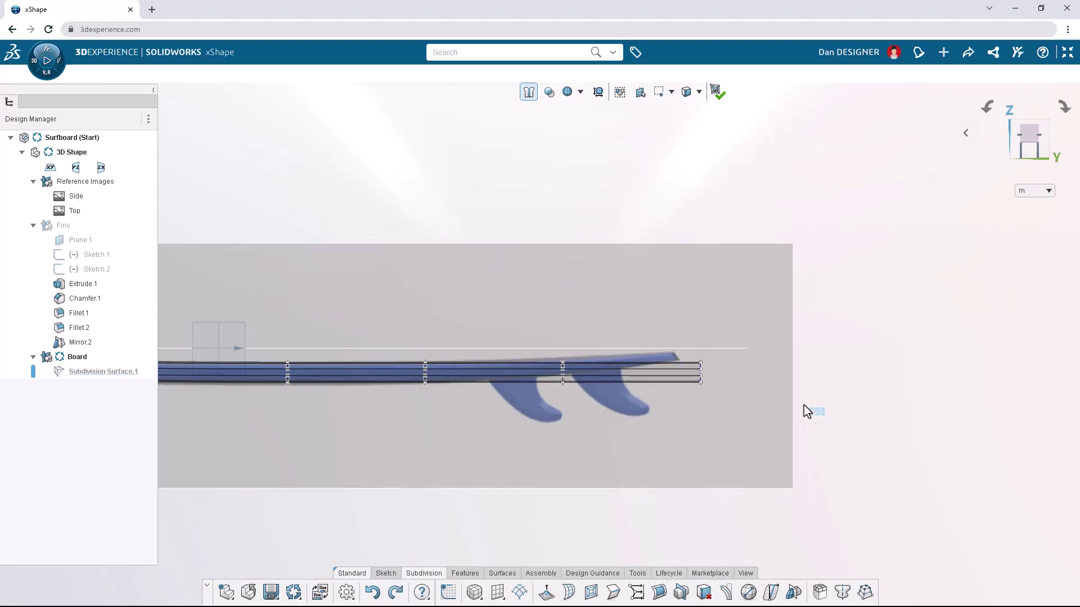
pyautogui.moveTo(824, 337); pyautogui.dragTo(754, 381)
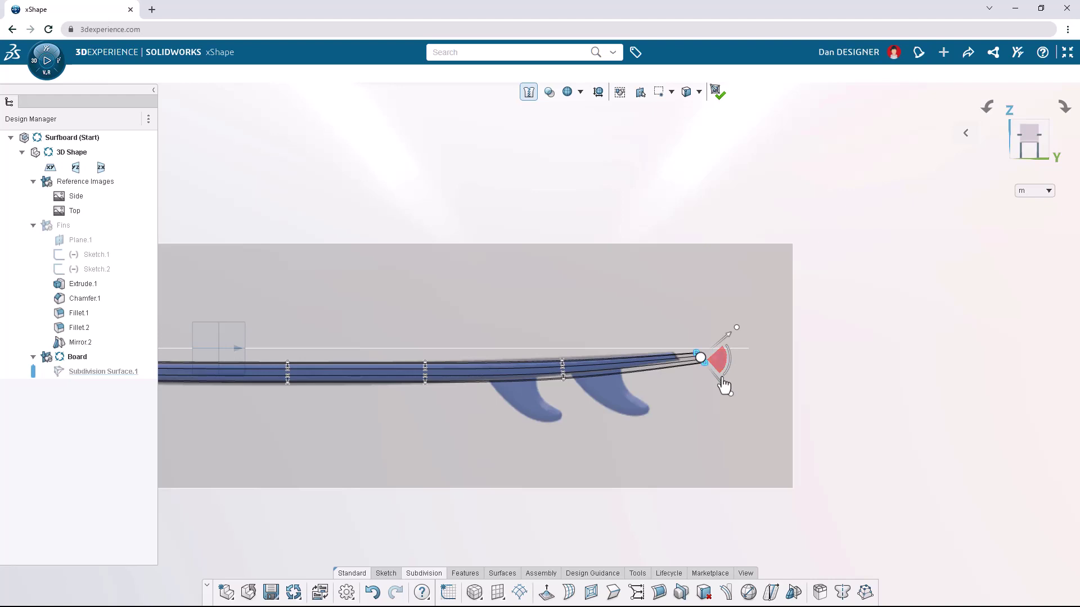
pyautogui.moveTo(714, 368); pyautogui.dragTo(697, 369)
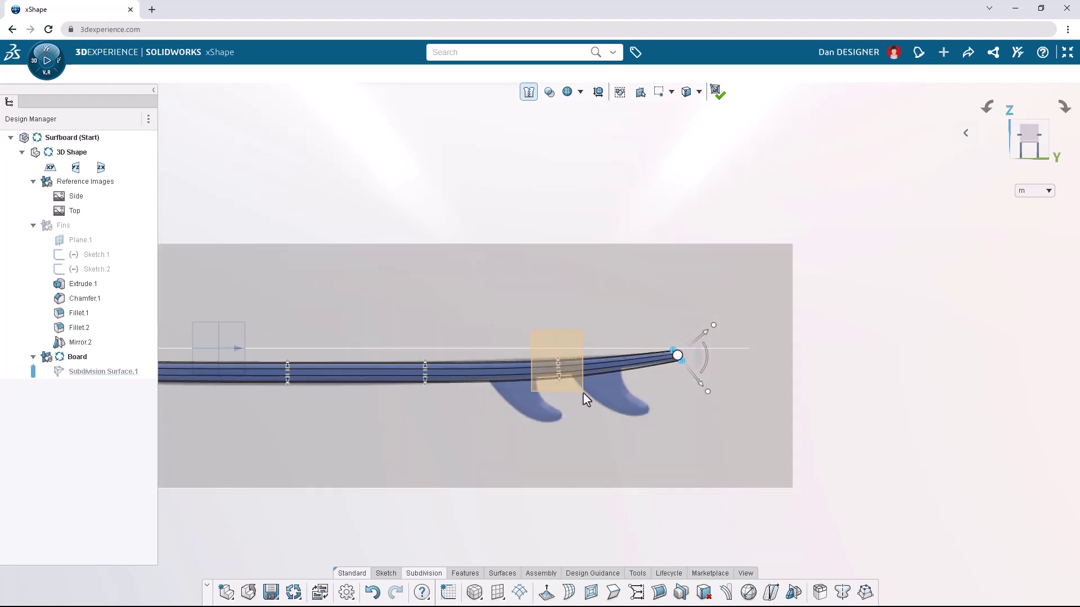
# Step: Lower the edge loop near the fins to smooth the rocker, then fit view and look from the top
pyautogui.click(581, 397)
pyautogui.moveTo(561, 405)
pyautogui.mouseDown()
pyautogui.moveTo(536, 405)
pyautogui.moveTo(563, 408)
pyautogui.mouseUp()
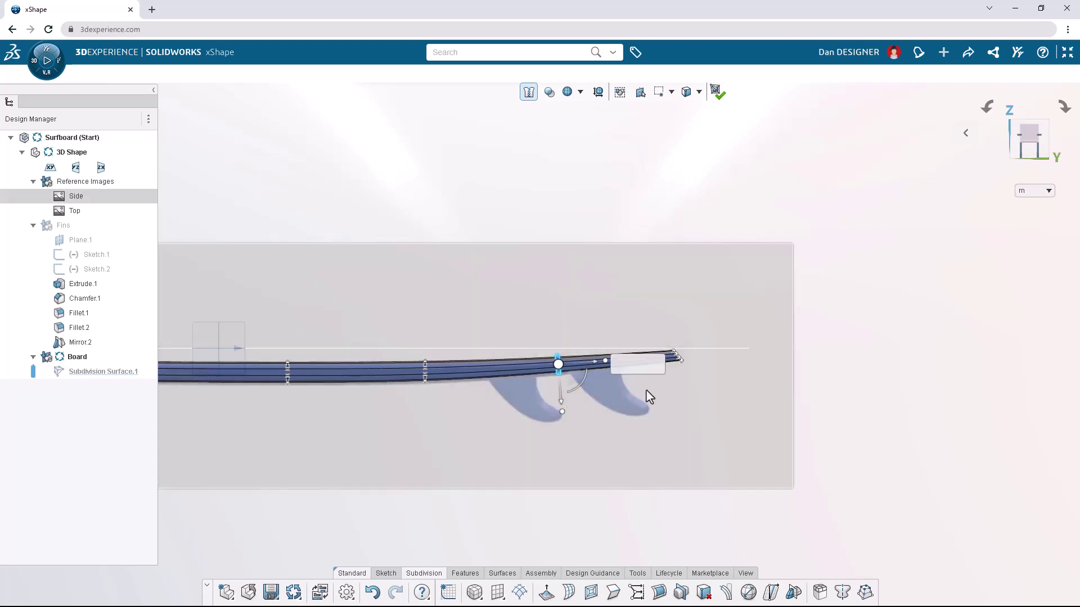
pyautogui.click(1018, 248)
pyautogui.press('f')
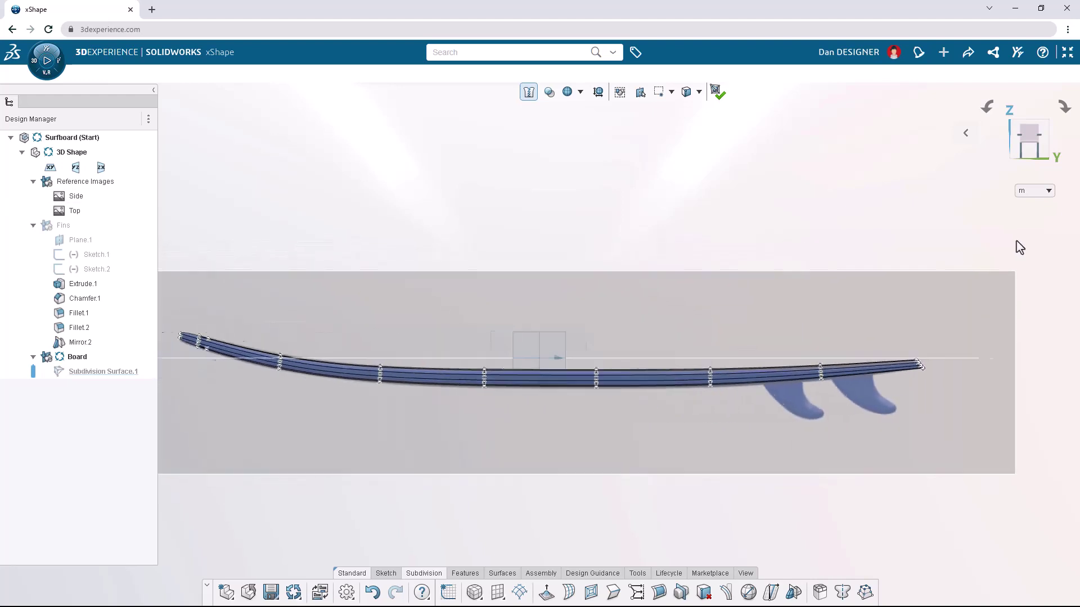
pyautogui.hotkey('shift', 'Down')
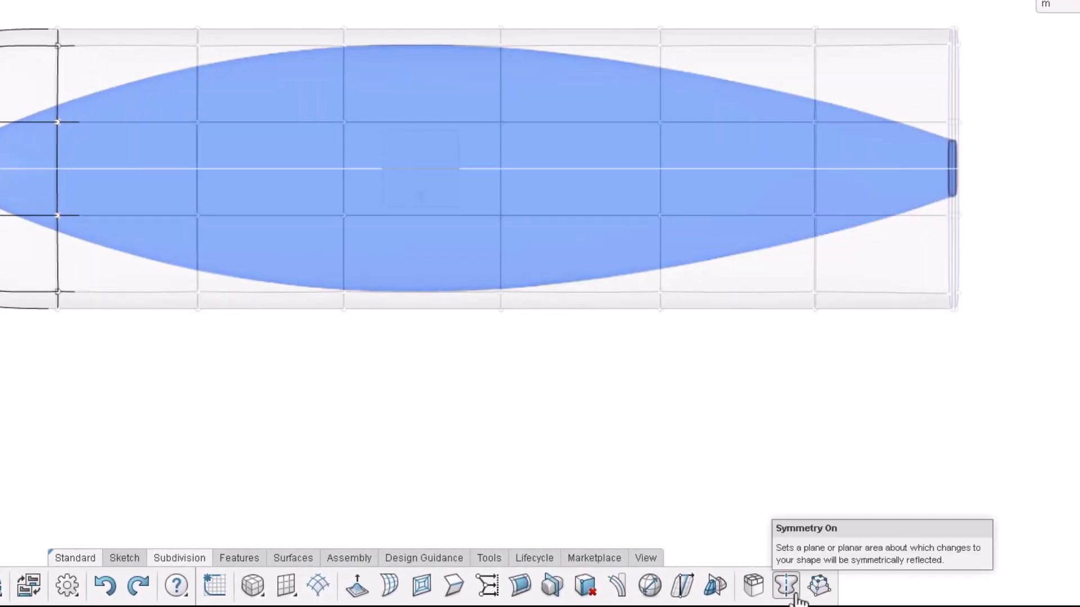
# Step: Apply symmetry about the yz plane to the board, then orbit to inspect it
pyautogui.click(796, 596)
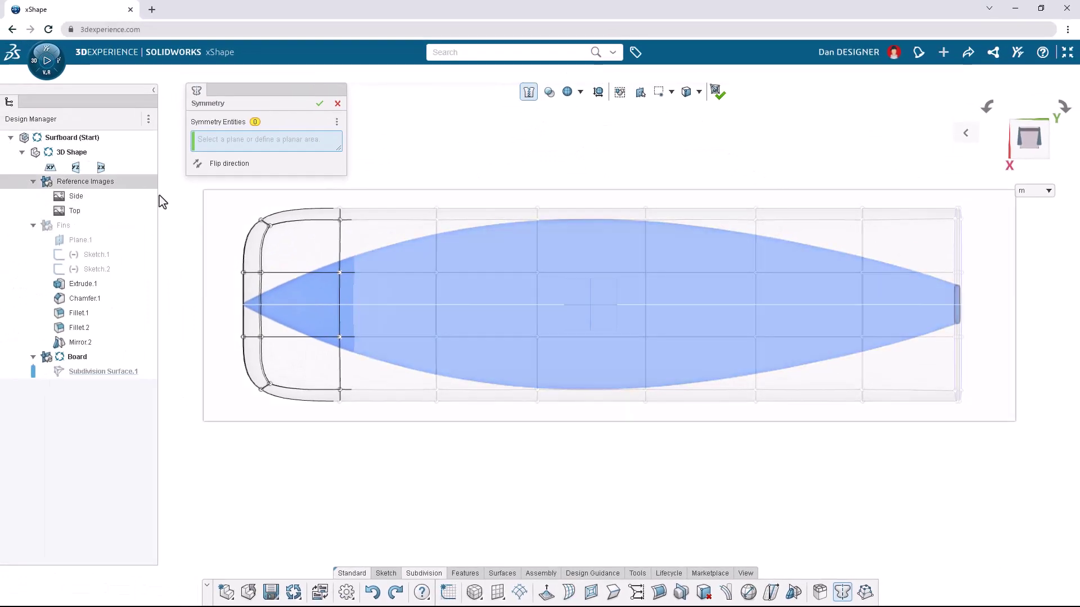
pyautogui.click(602, 305)
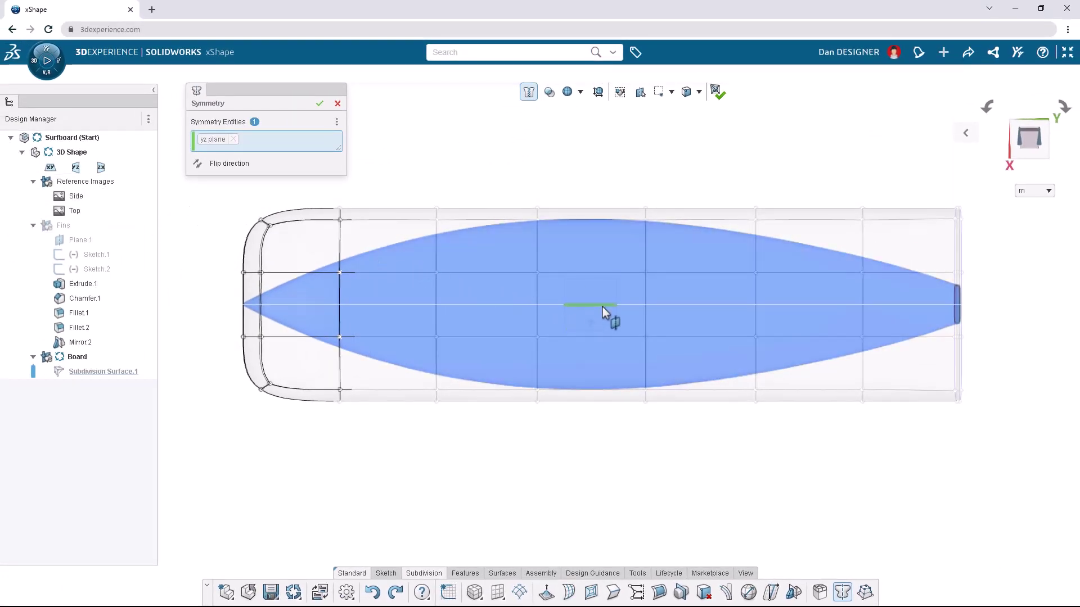
pyautogui.click(320, 103)
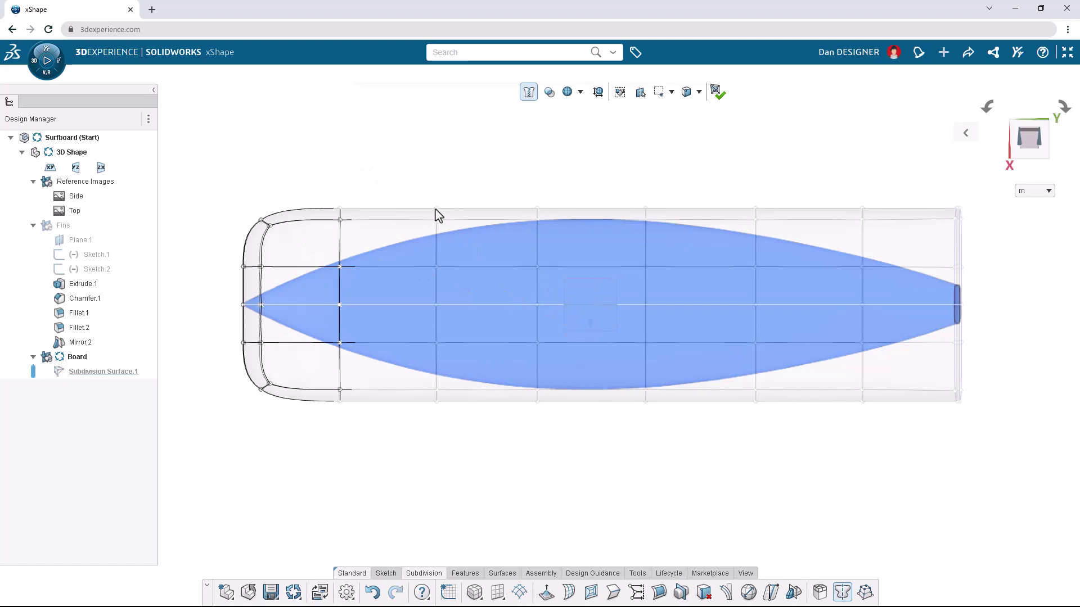
pyautogui.moveTo(854, 502); pyautogui.dragTo(879, 368, button='middle')
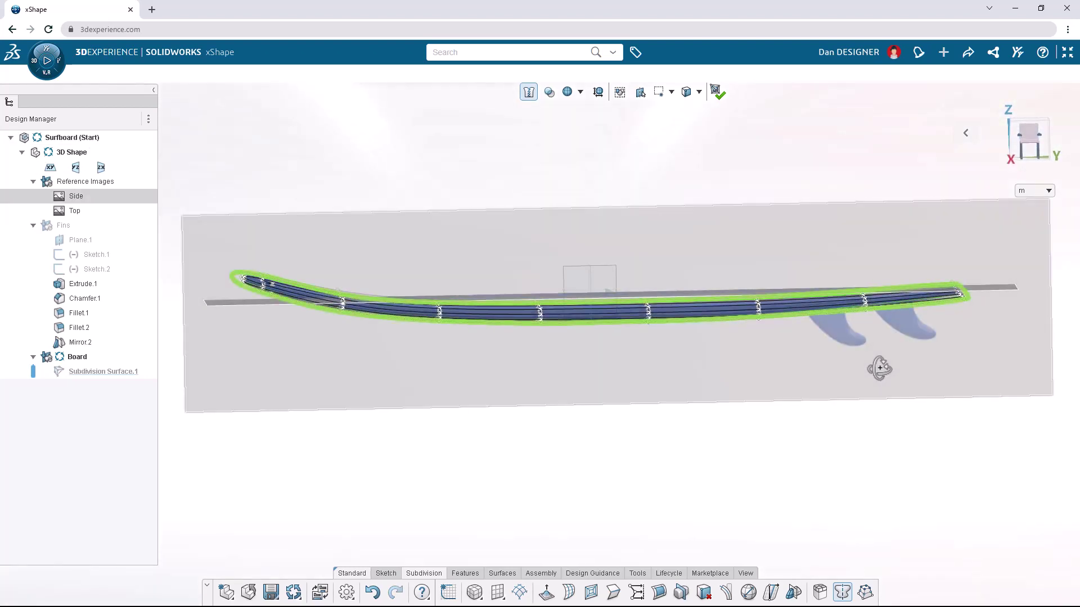
pyautogui.moveTo(880, 369); pyautogui.dragTo(862, 479, button='middle')
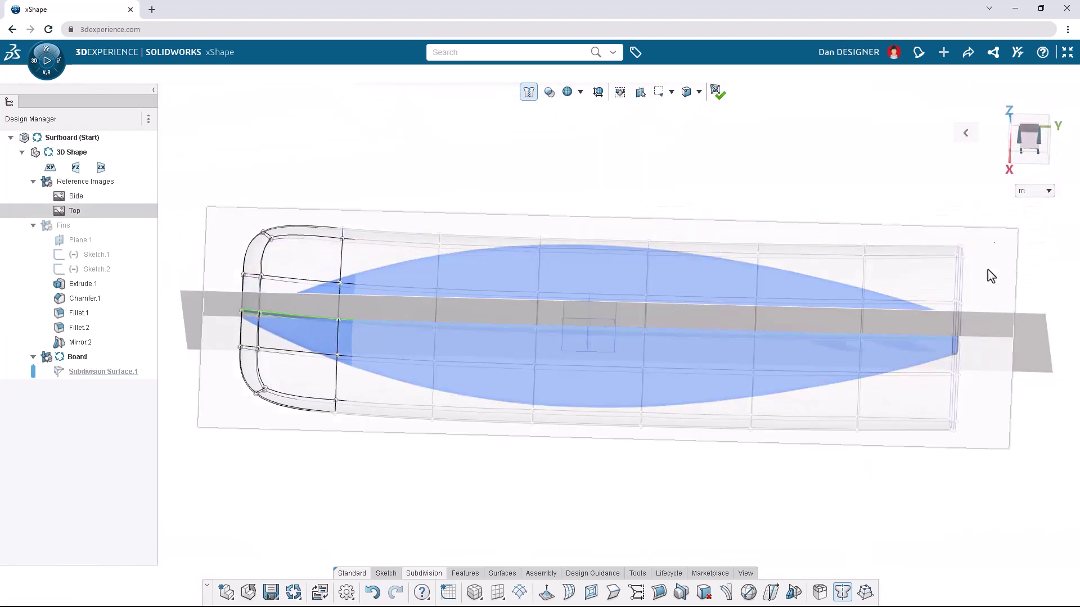
# Step: Switch to the top view and bring up the surface and cage display-mode choices
pyautogui.click(1029, 139)
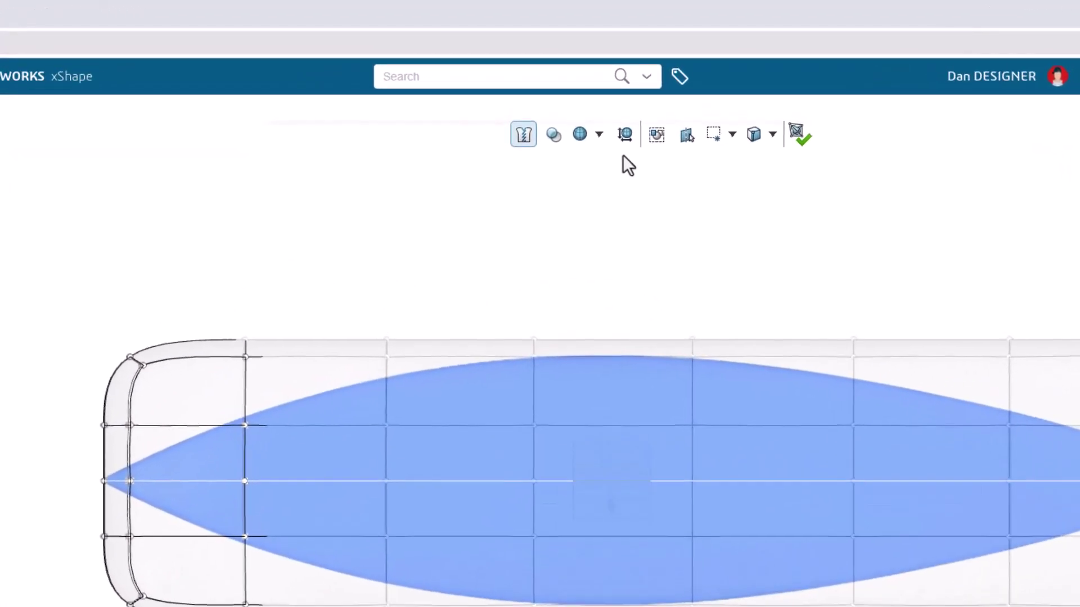
pyautogui.click(580, 93)
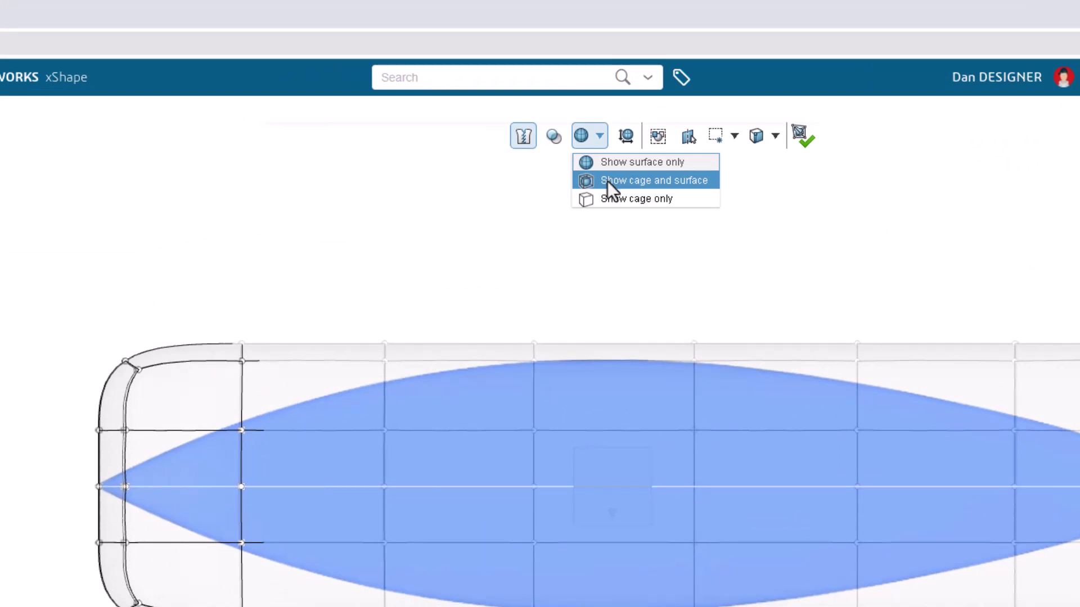
# Step: Show cage and surface, then shift the lengthwise edge loop by -0.08 onto the centreline
pyautogui.click(607, 180)
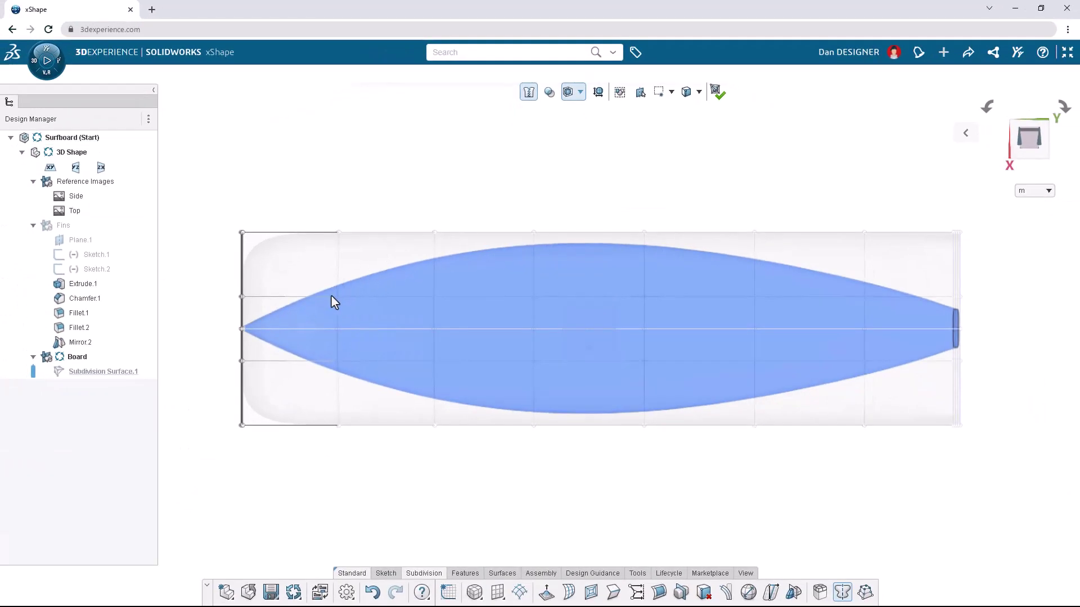
pyautogui.click(631, 297)
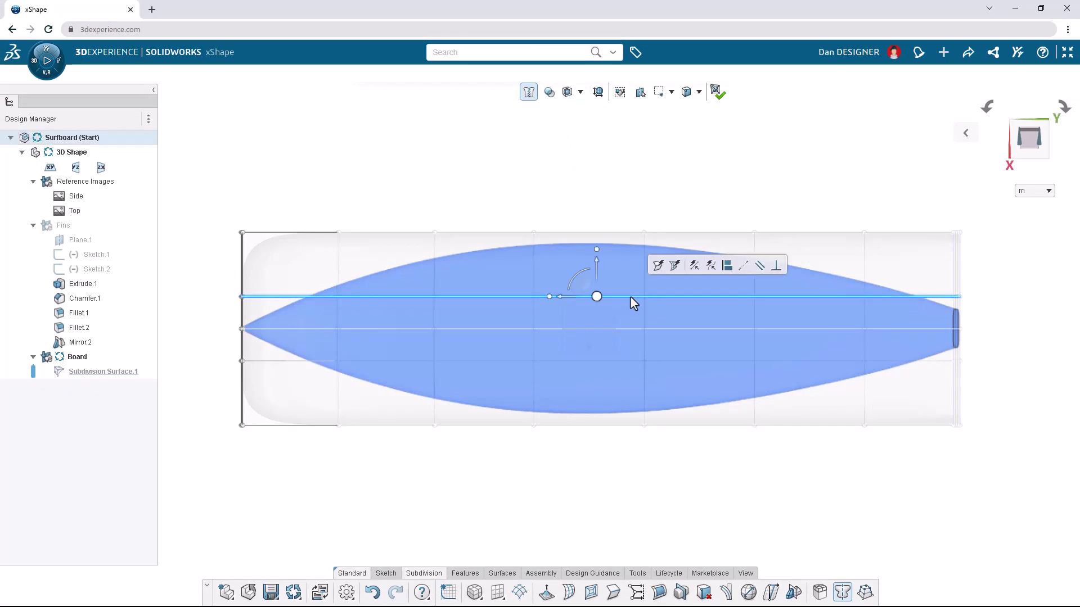
pyautogui.click(597, 267)
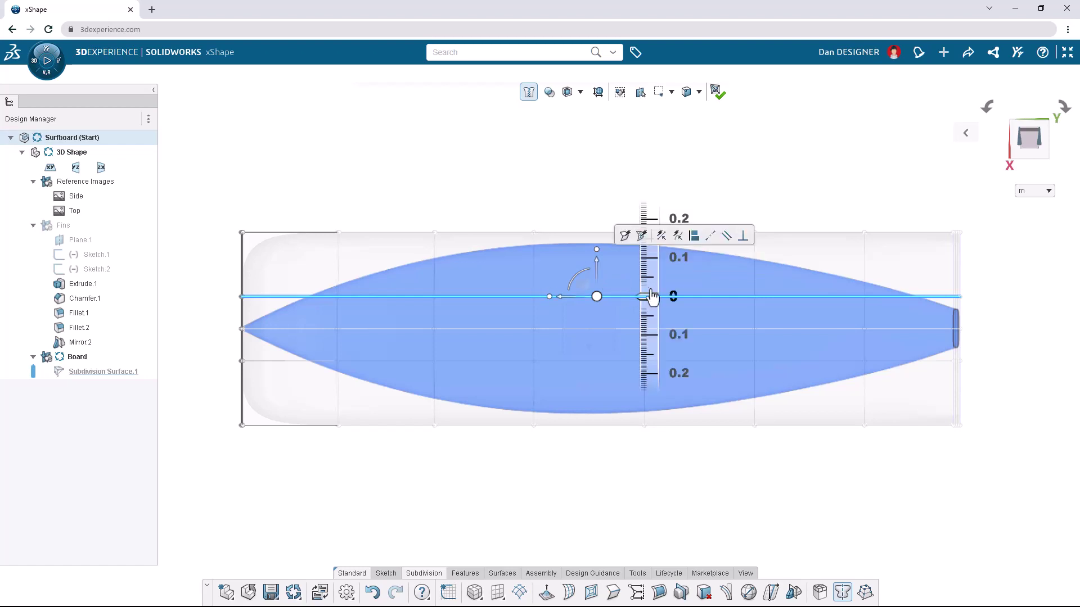
pyautogui.click(675, 304)
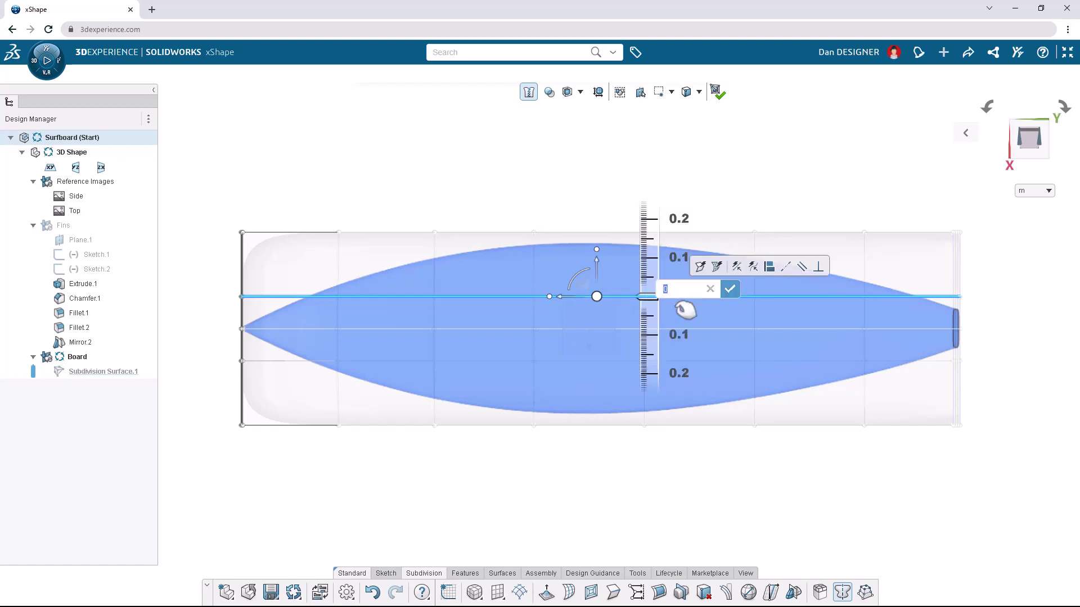
pyautogui.write('-0.08')
pyautogui.click(730, 289)
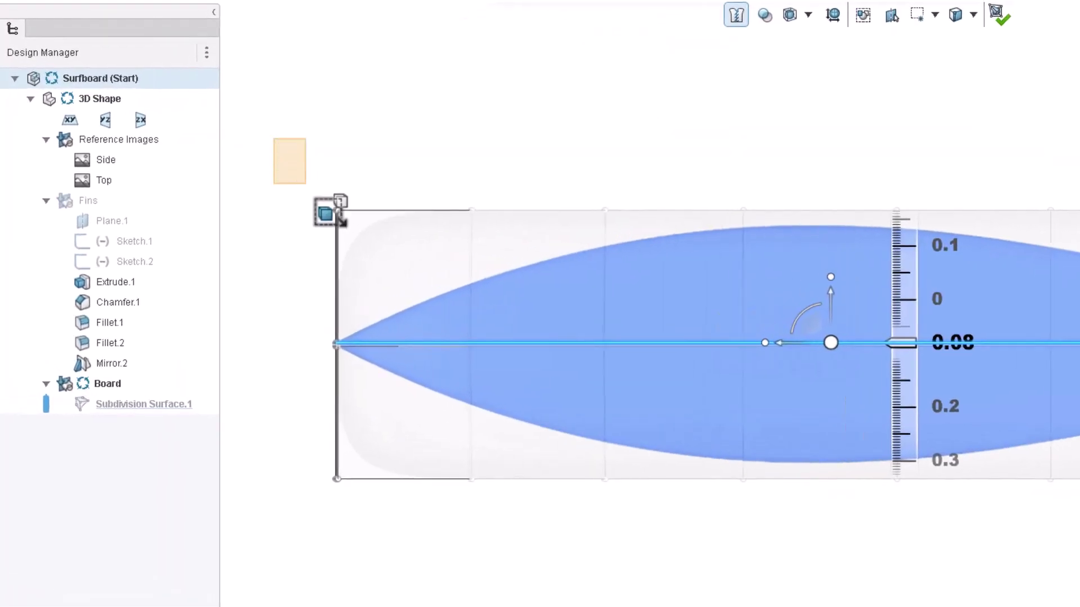
# Step: Move the nose-end corner vertex by 0.24
pyautogui.moveTo(326, 214); pyautogui.dragTo(386, 254)
pyautogui.moveTo(340, 271)
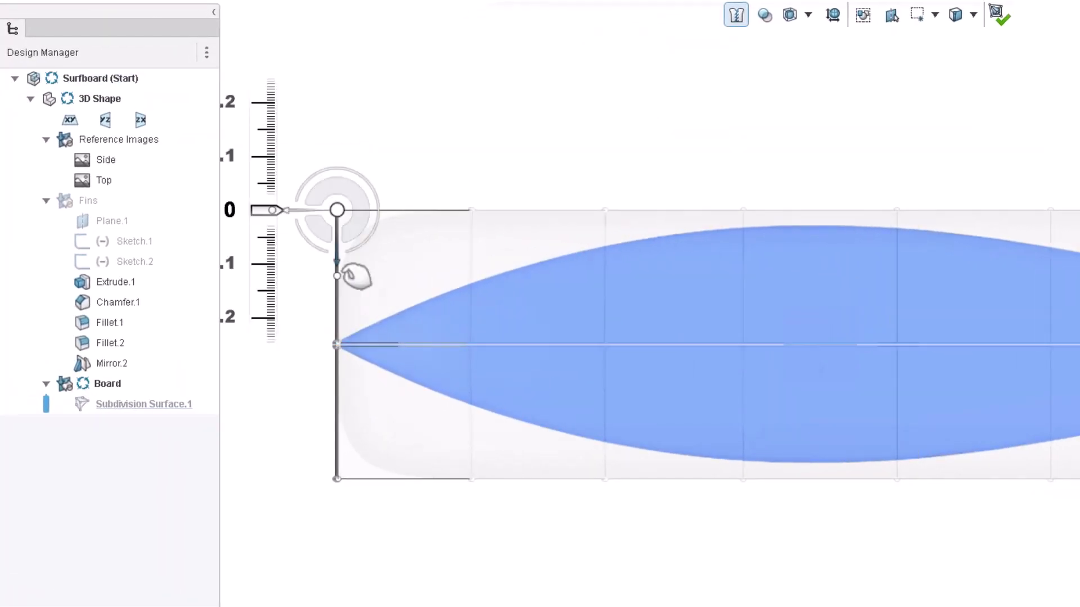
pyautogui.click(232, 216)
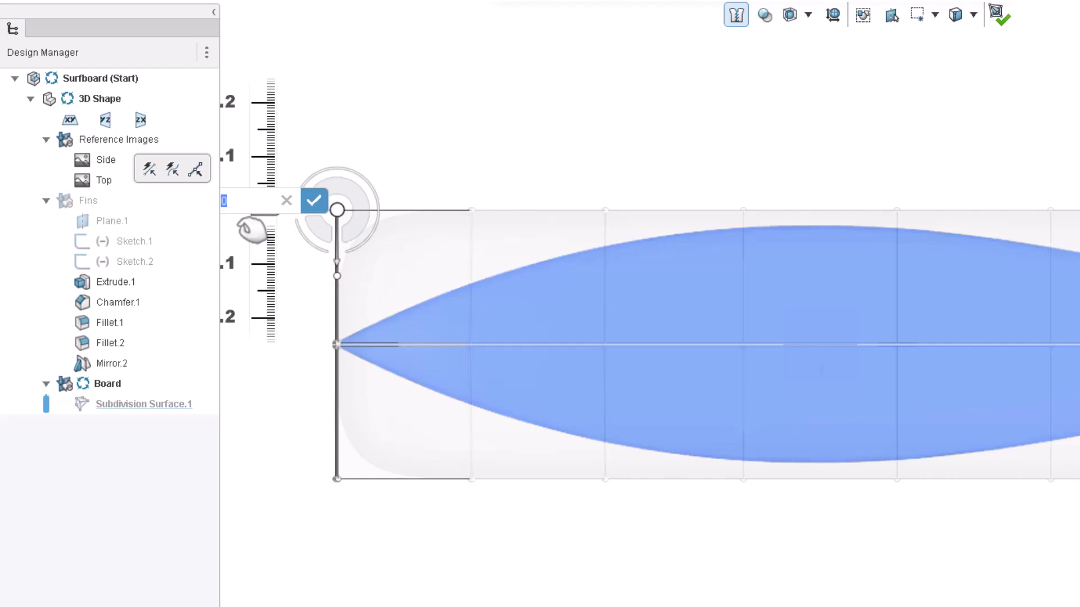
pyautogui.write('0.24')
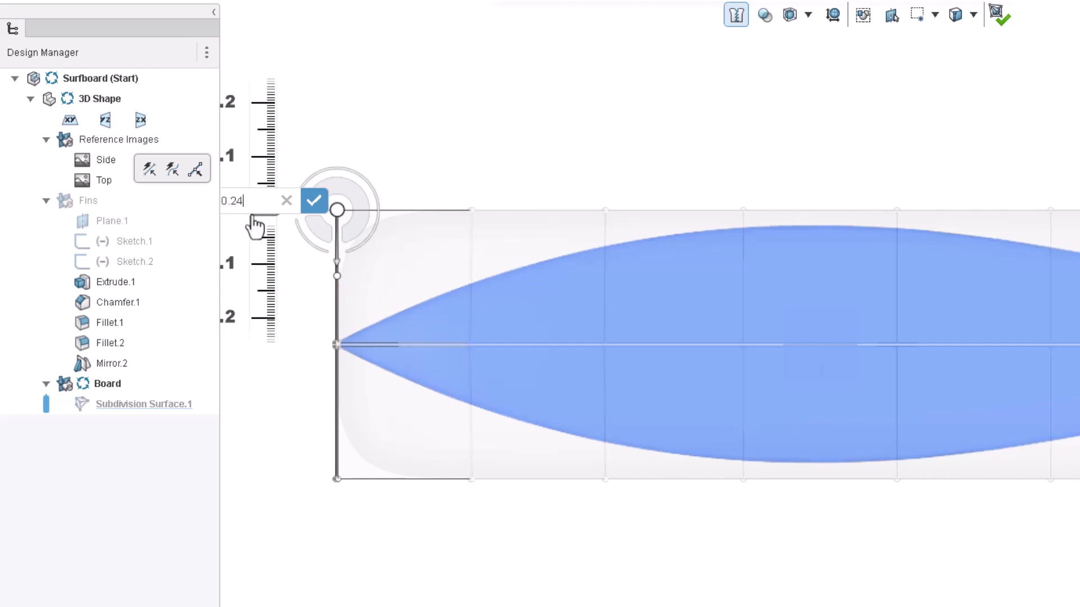
pyautogui.click(314, 201)
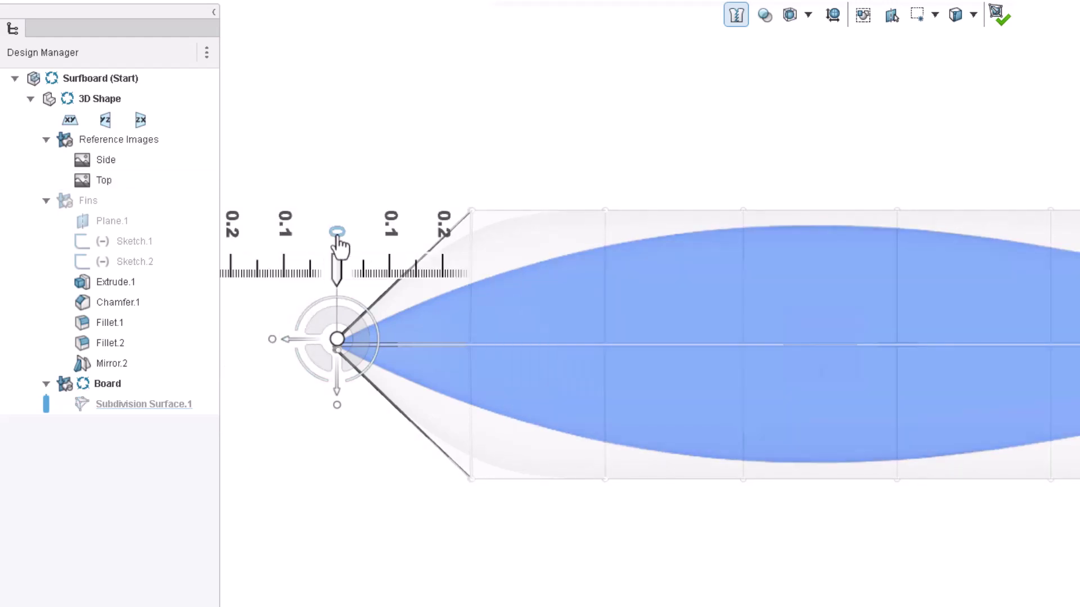
# Step: Offset the nose tip point by -0.01
pyautogui.click(338, 232)
pyautogui.write('-0.01')
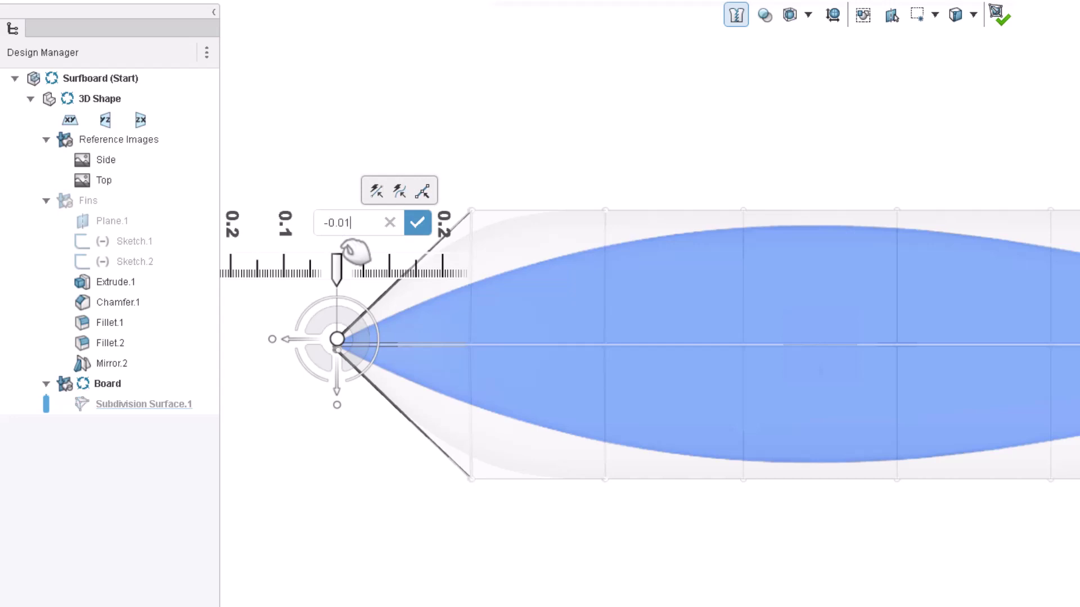
pyautogui.press('Return')
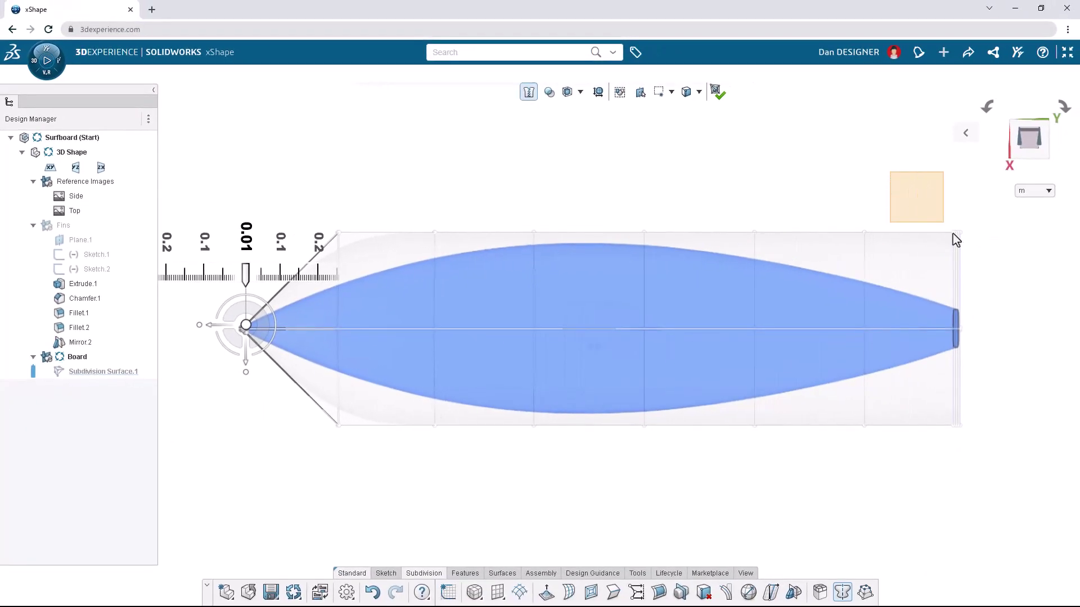
# Step: Move the tail-end cage point to the 0.2 position
pyautogui.click(956, 235)
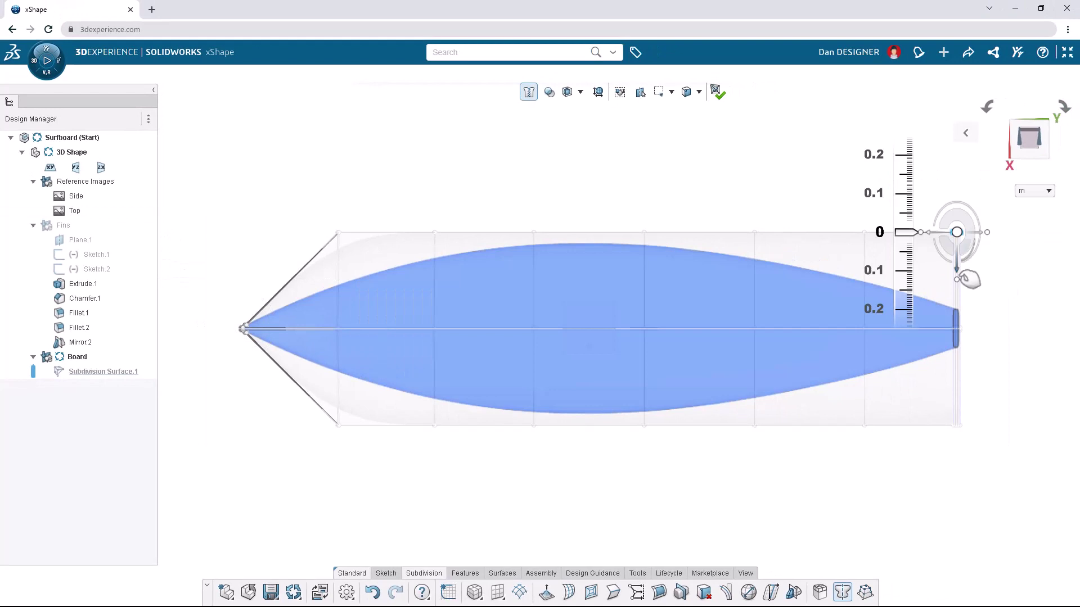
pyautogui.click(888, 240)
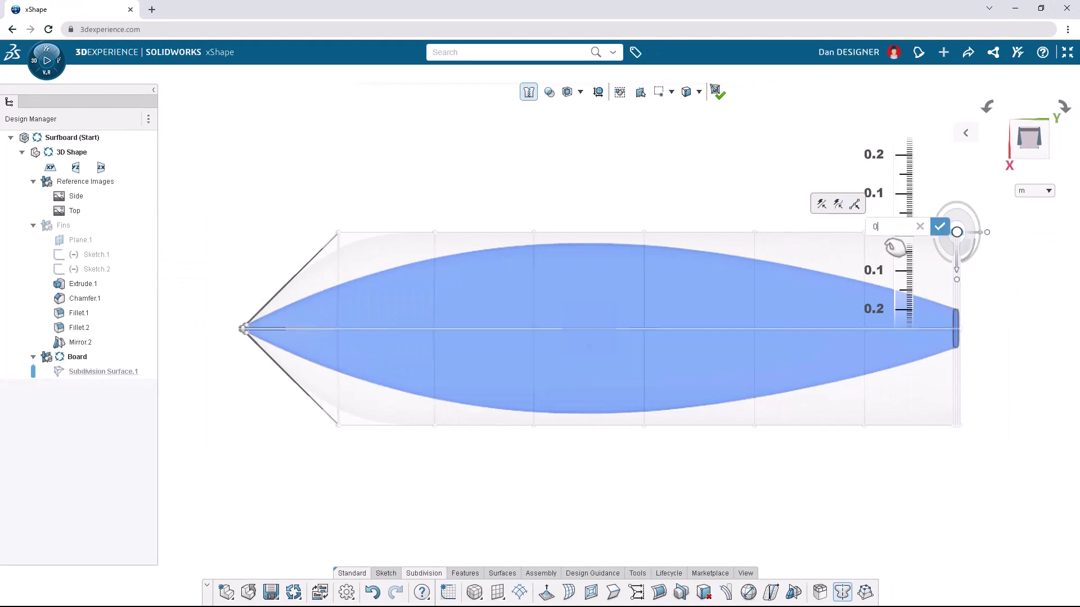
pyautogui.write('.2')
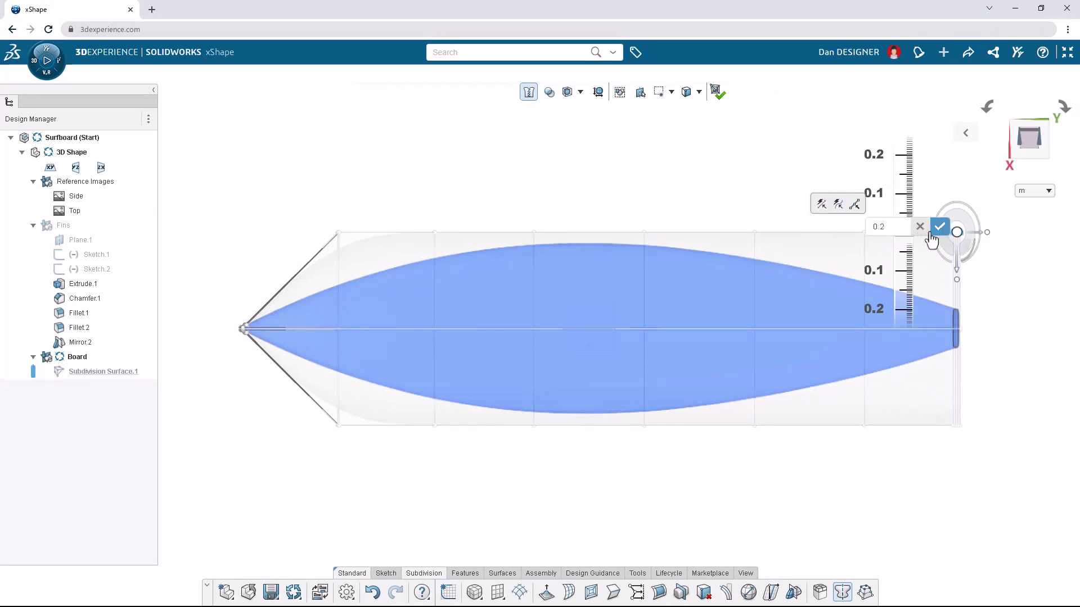
pyautogui.click(940, 227)
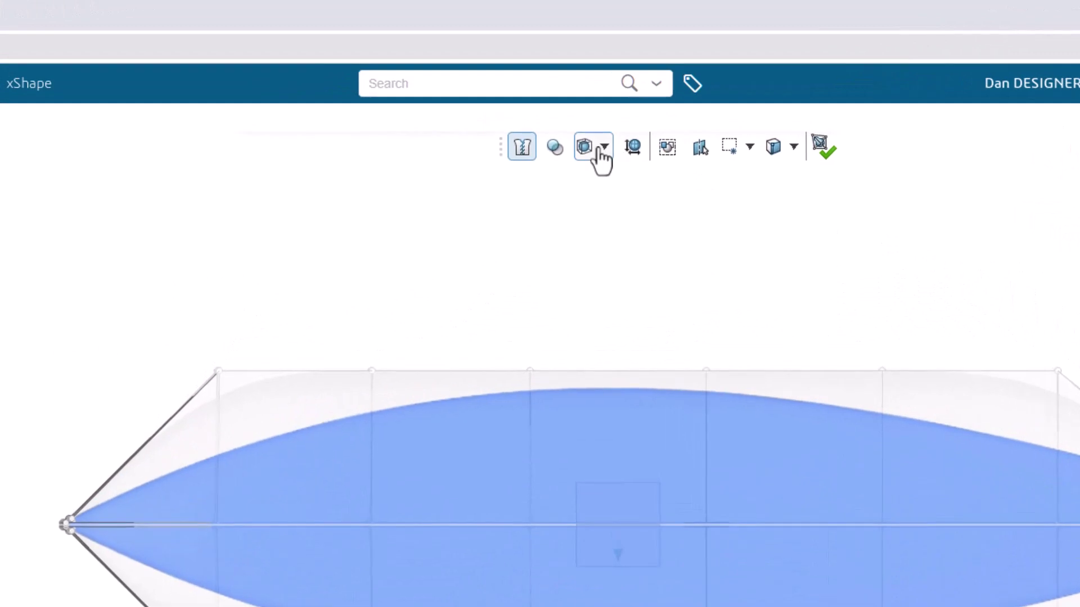
# Step: Show surface only and Quick Align the upper-edge cage points onto the sketched board outline
pyautogui.click(579, 93)
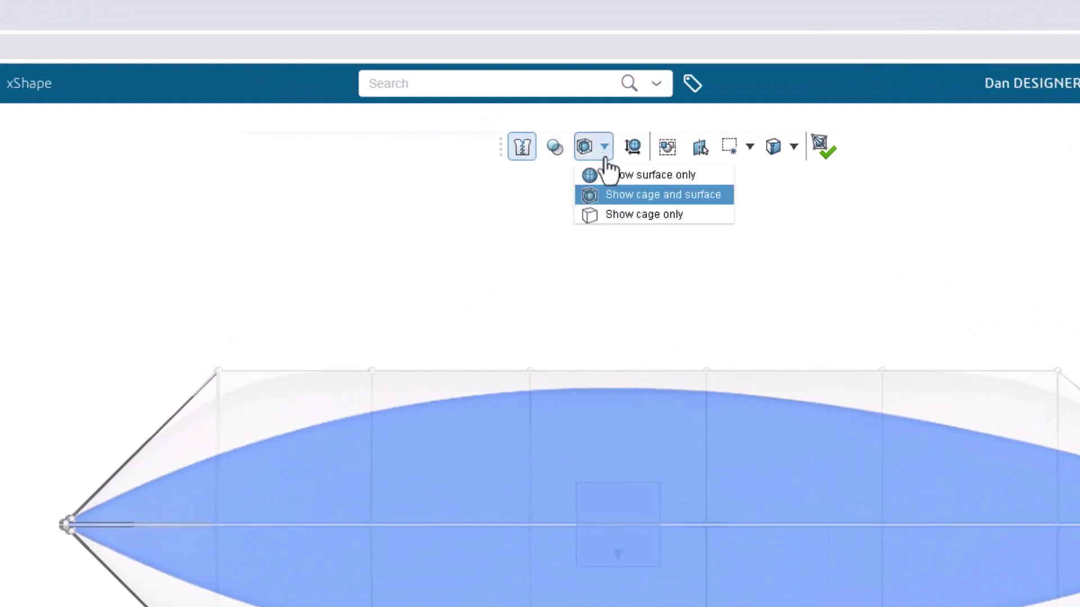
pyautogui.click(619, 177)
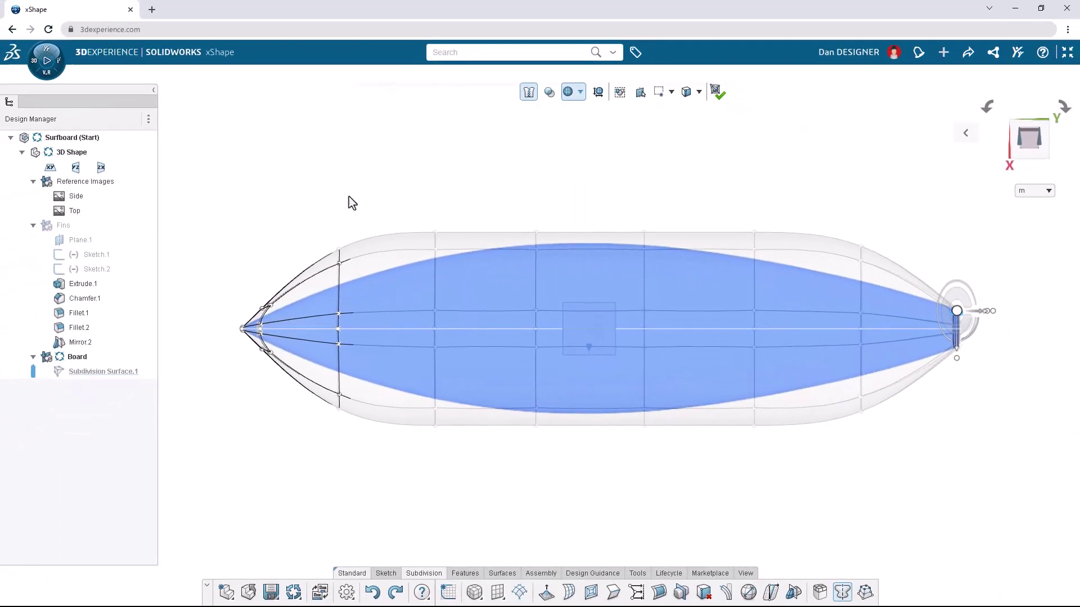
pyautogui.moveTo(309, 212); pyautogui.dragTo(879, 281)
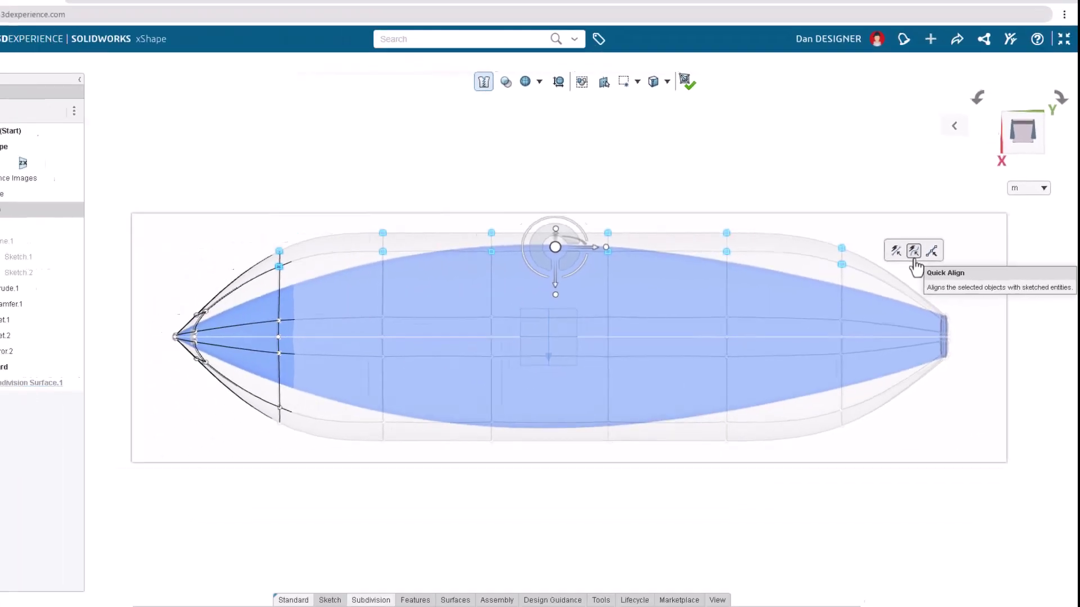
pyautogui.click(828, 262)
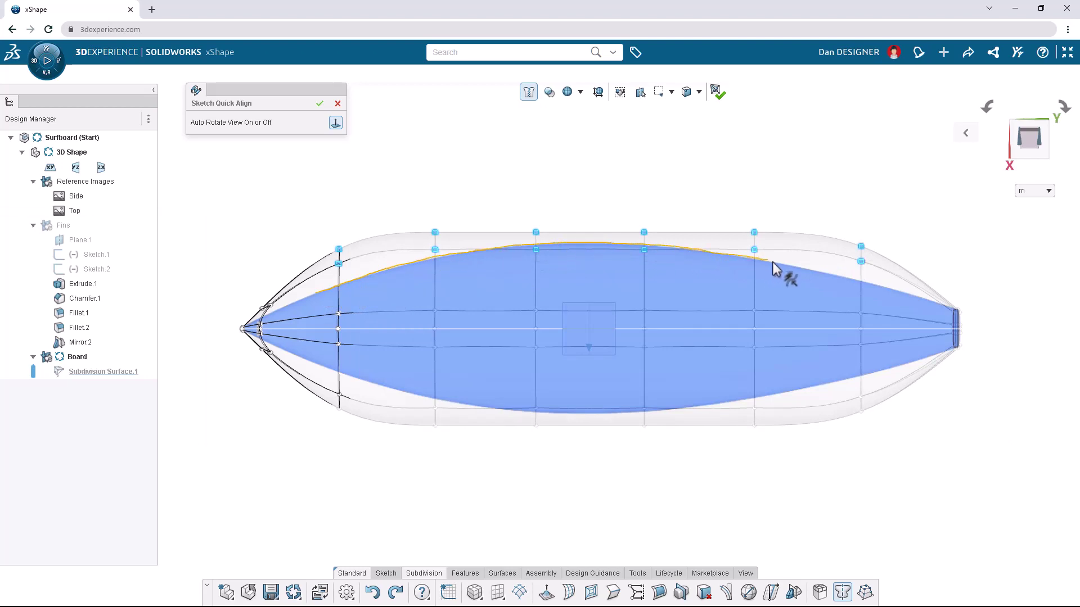
pyautogui.click(885, 286)
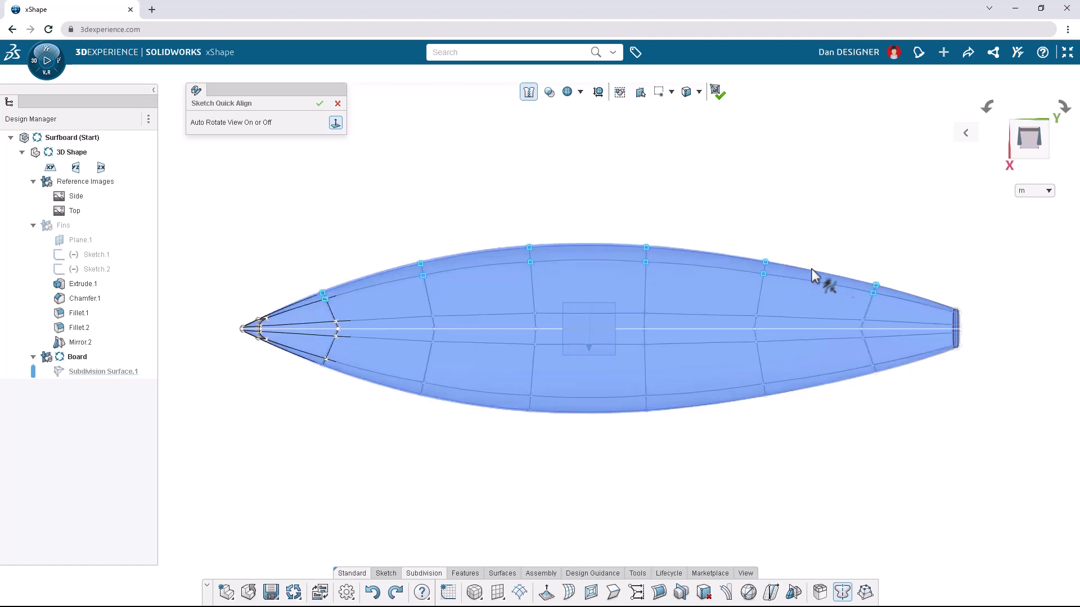
# Step: Confirm Sketch Quick Align and exit subdivision editing, producing Knit Surface.1 as a solid
pyautogui.click(319, 103)
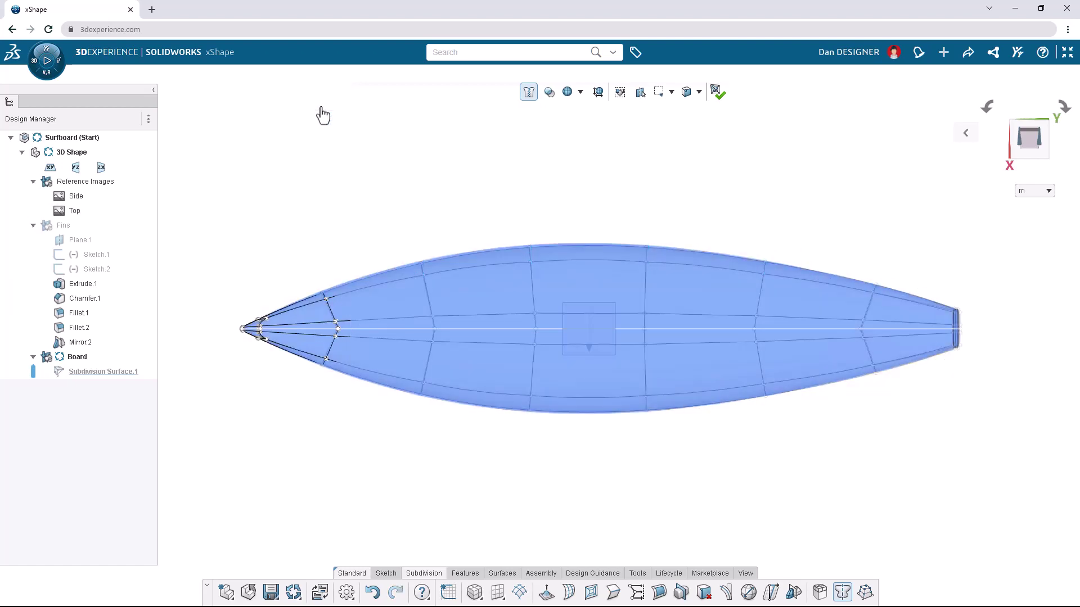
pyautogui.click(719, 95)
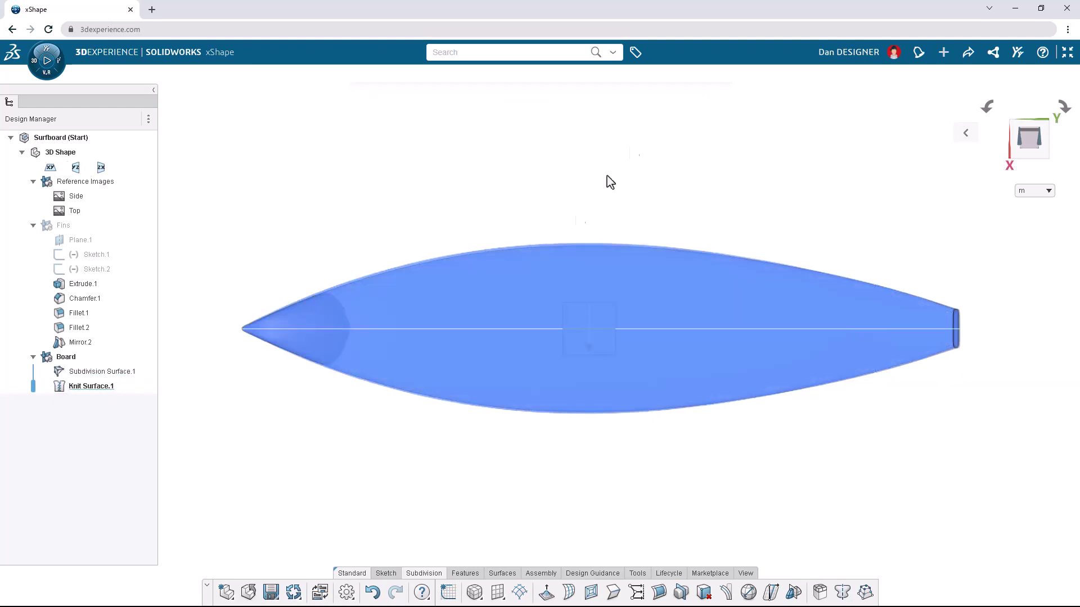
pyautogui.moveTo(322, 475); pyautogui.dragTo(348, 383, button='middle')
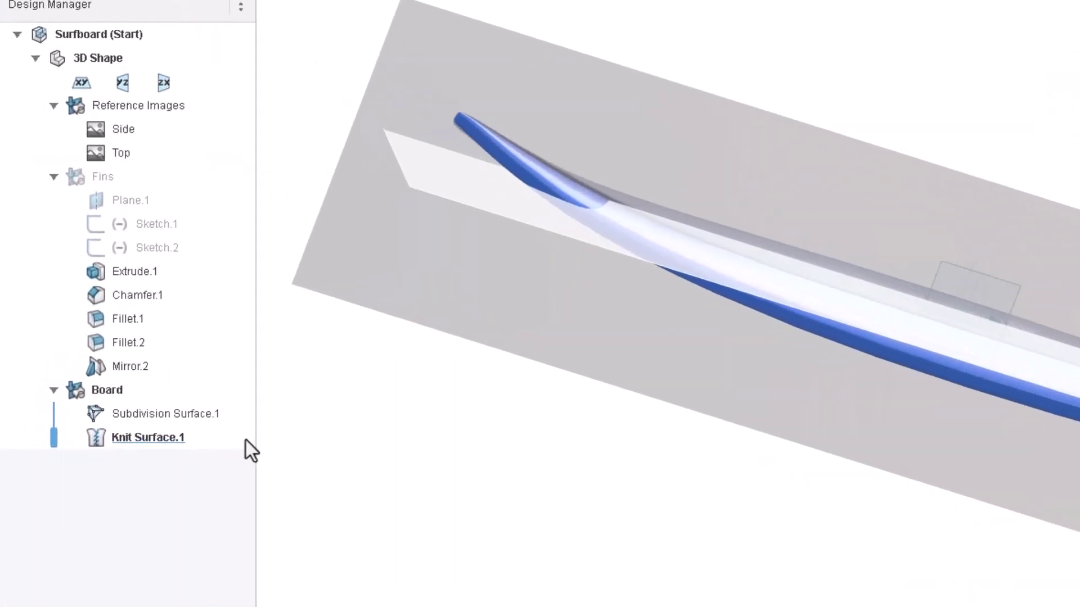
pyautogui.click(205, 413)
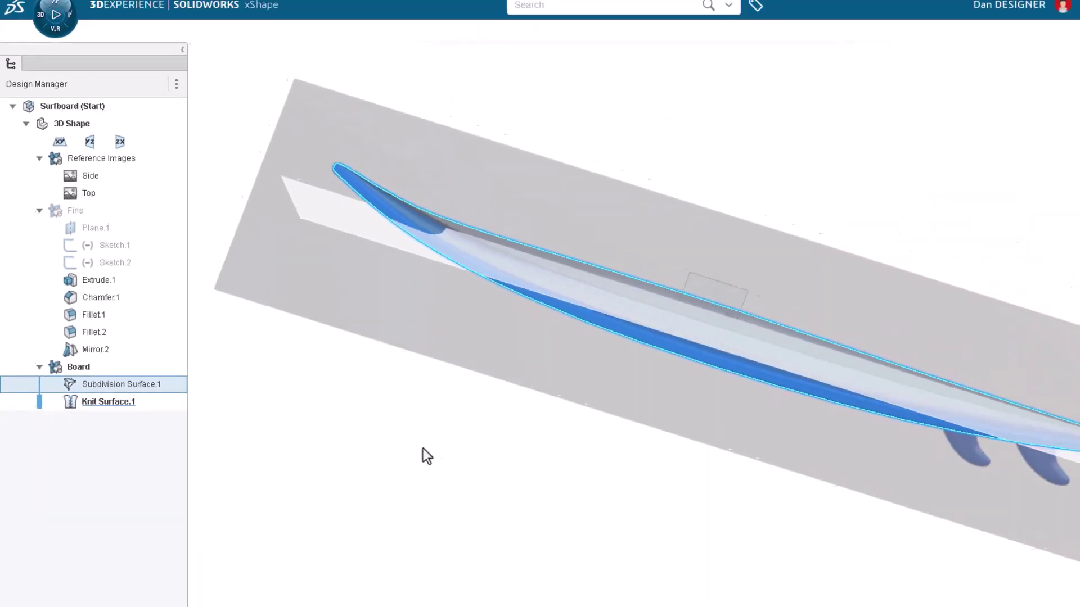
pyautogui.click(736, 572)
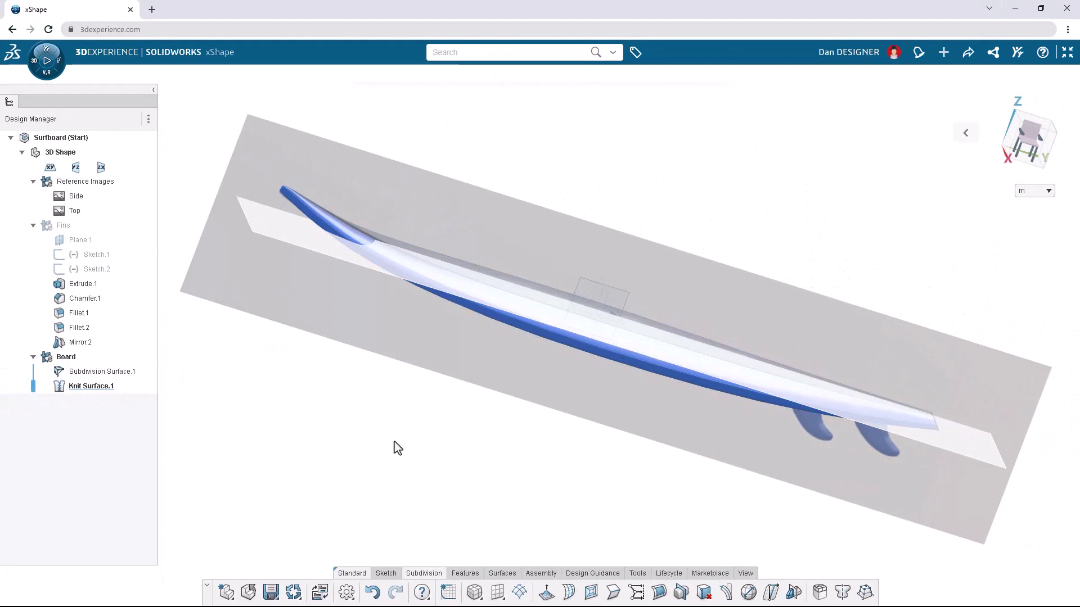
# Step: Hide the reference planes from the V visibility options
pyautogui.press('v')
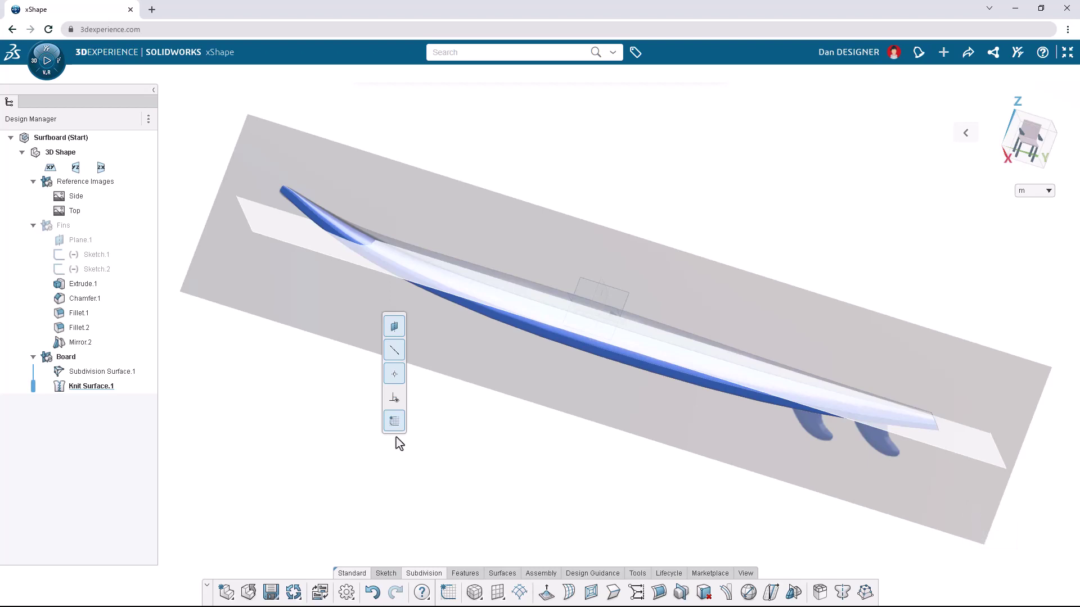
pyautogui.click(400, 337)
pyautogui.press('v')
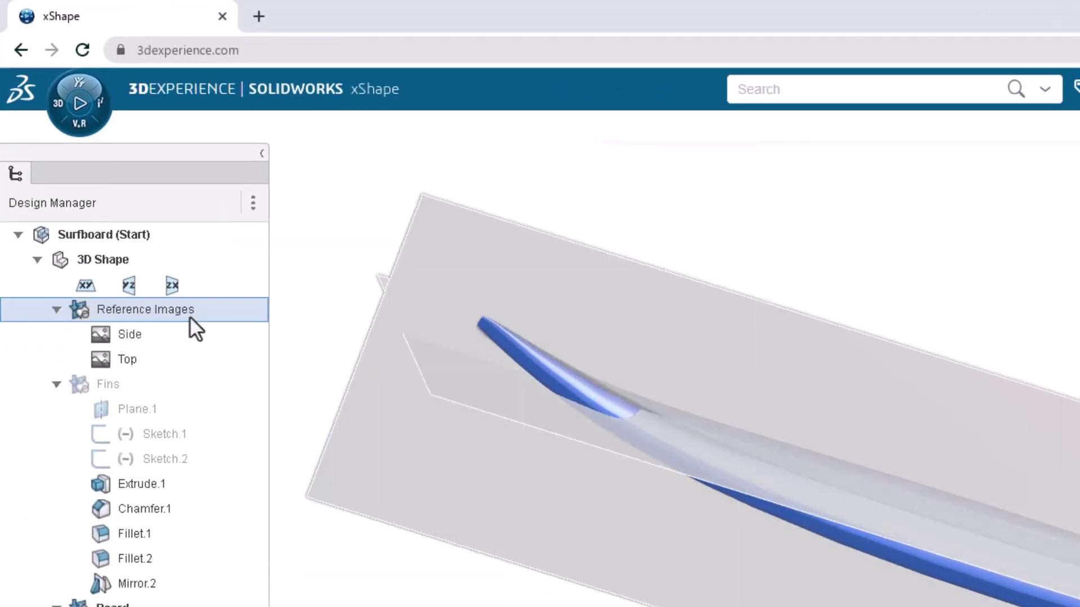
# Step: Hide the Reference Images group and show the Fins, then orbit around the board
pyautogui.click(111, 183)
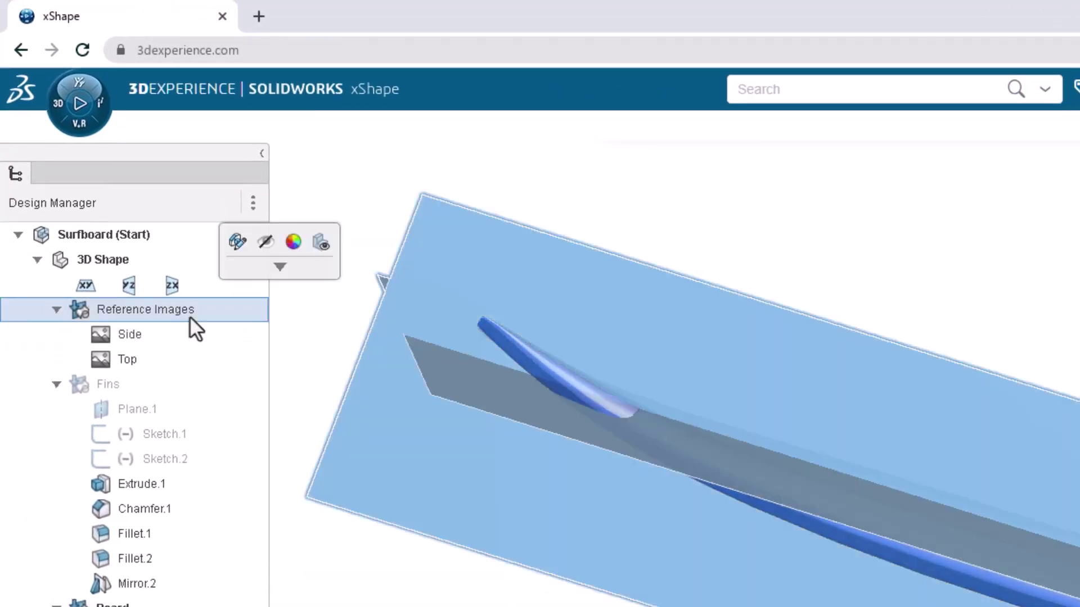
pyautogui.click(264, 243)
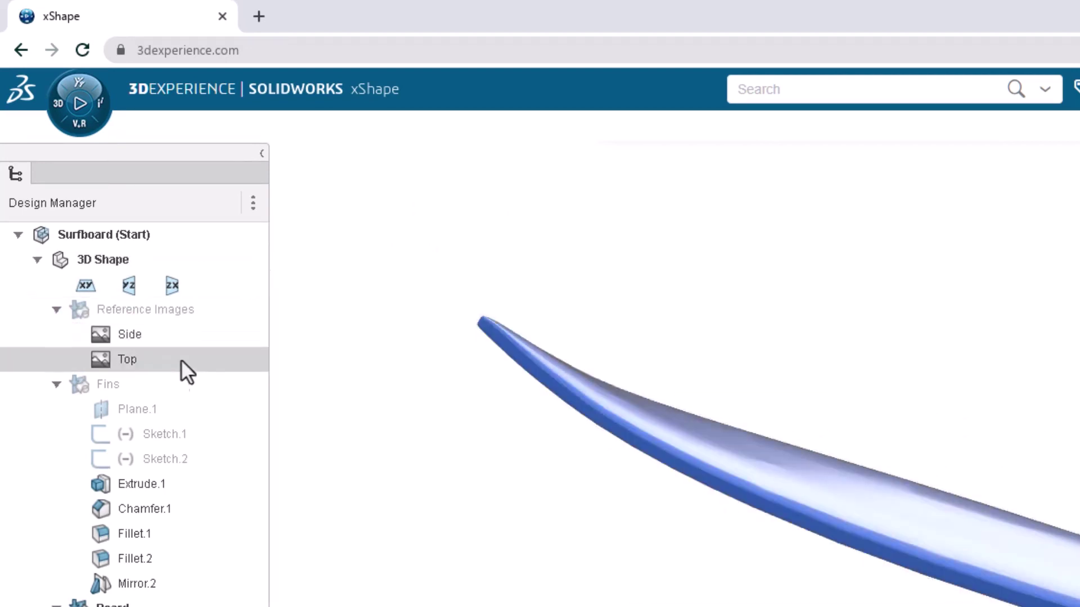
pyautogui.click(164, 384)
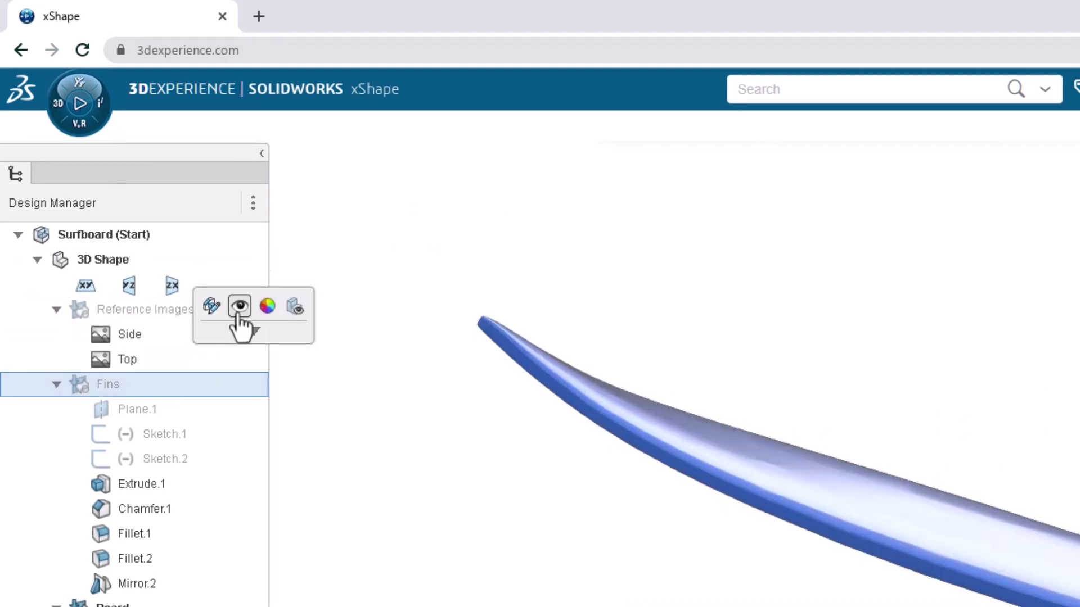
pyautogui.click(239, 307)
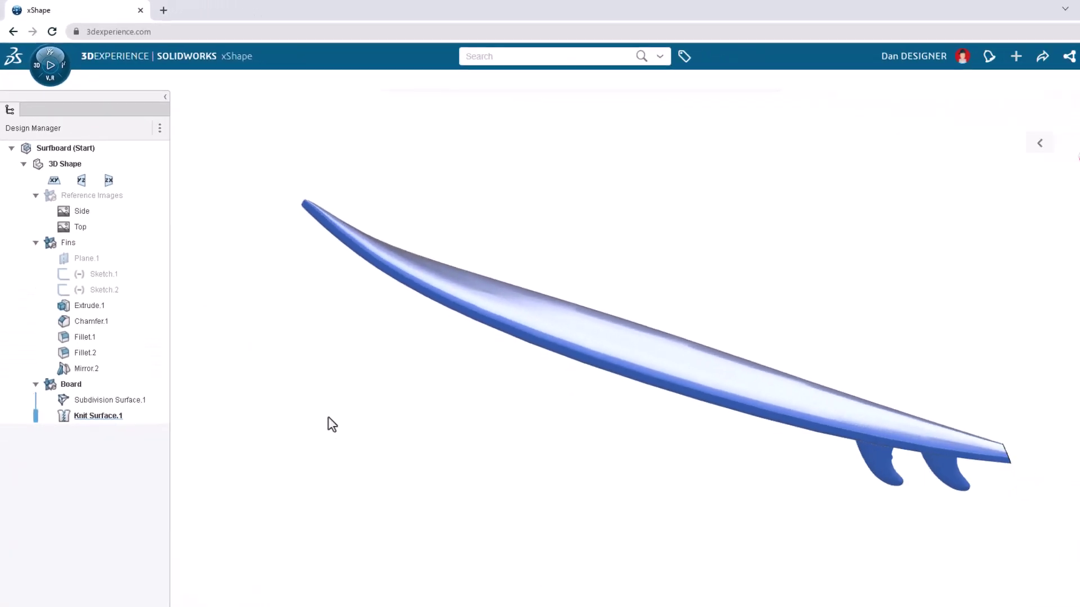
pyautogui.moveTo(369, 405); pyautogui.dragTo(900, 453, button='middle')
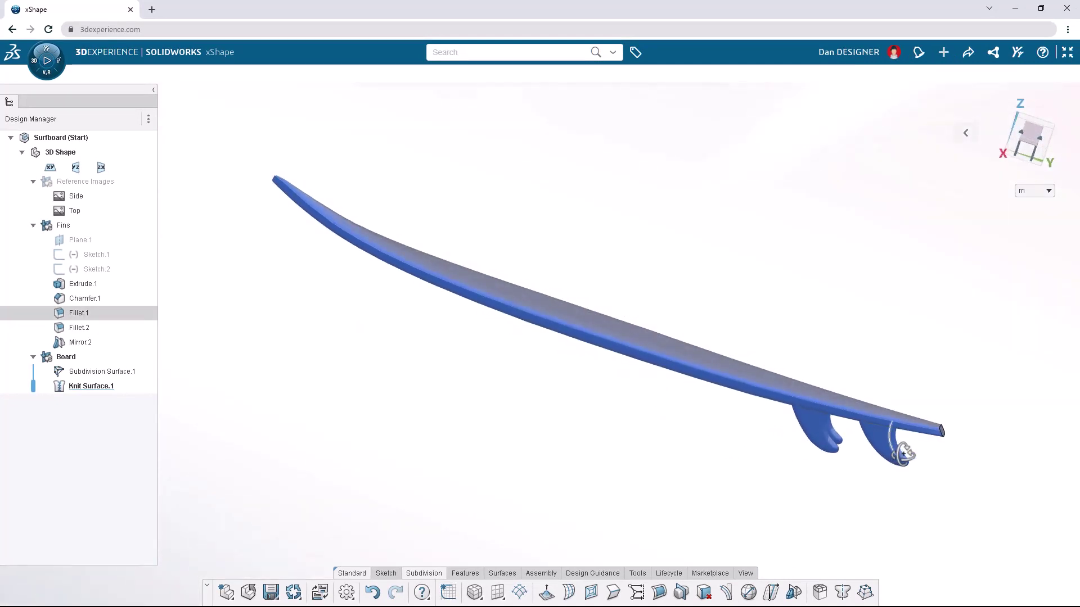